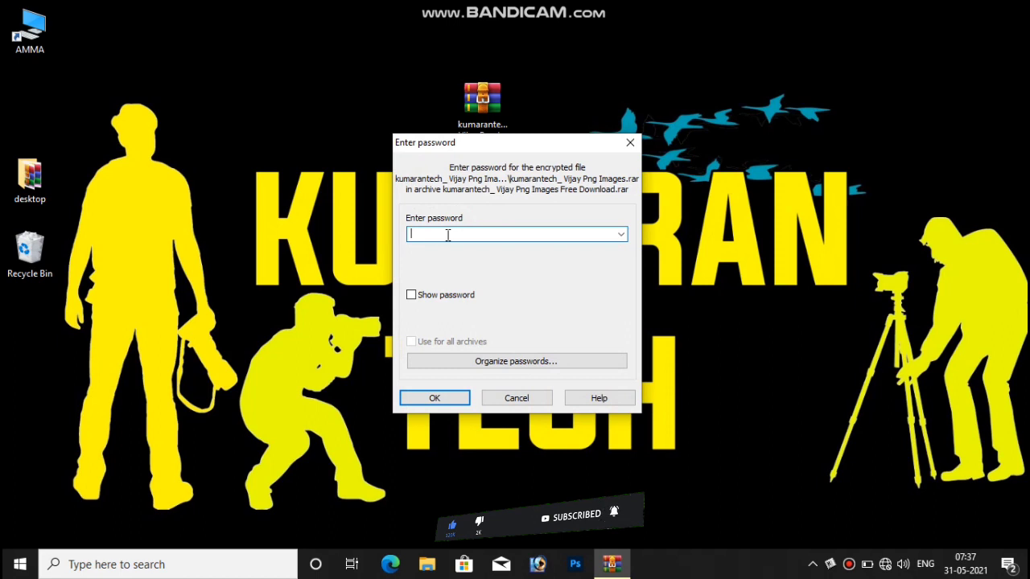
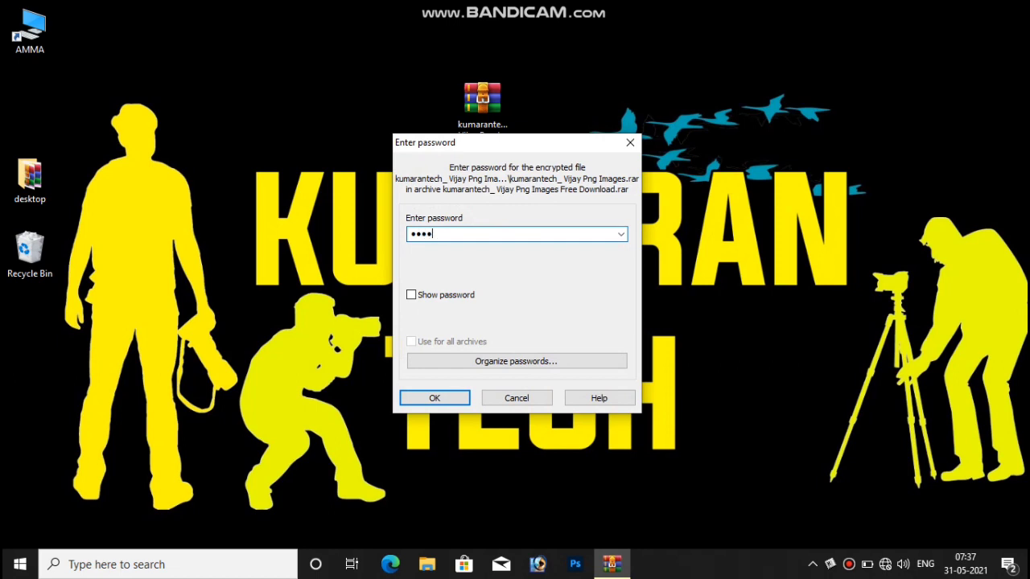
Finish entering the archive password and confirm to extract the archive.
{"action": "key", "text": "Return"}
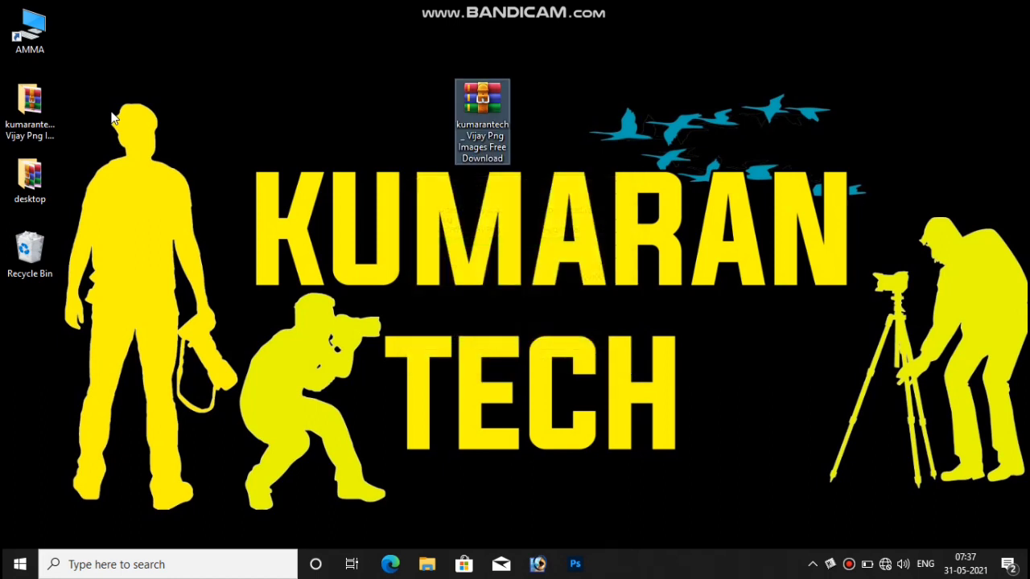
Open the extracted folder and use Extract Here on the inner Vijay Png Images archive.
{"action": "left_click_drag", "start_coordinate": [37, 105], "coordinate": [307, 101]}
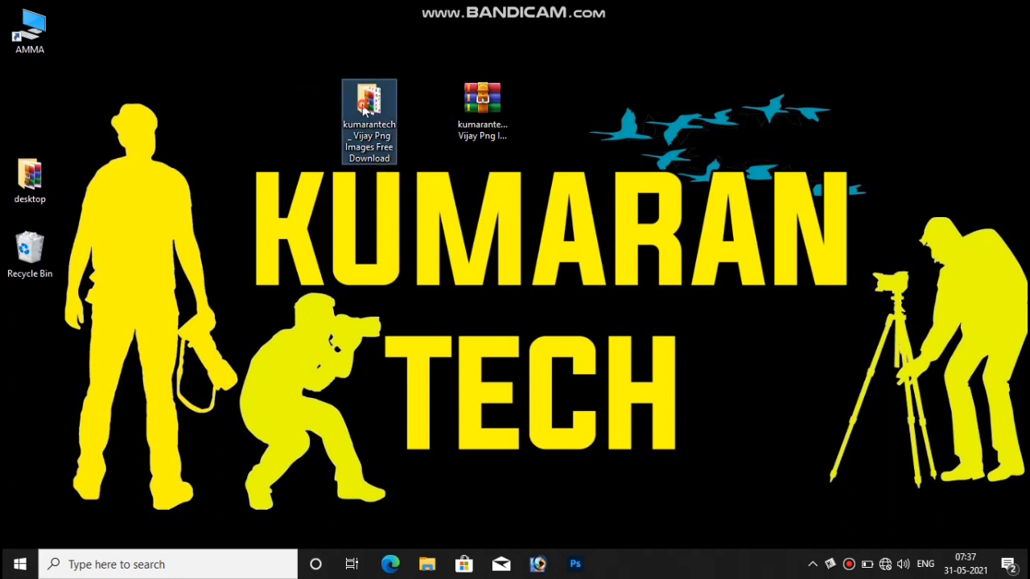
{"action": "double_click", "coordinate": [364, 110]}
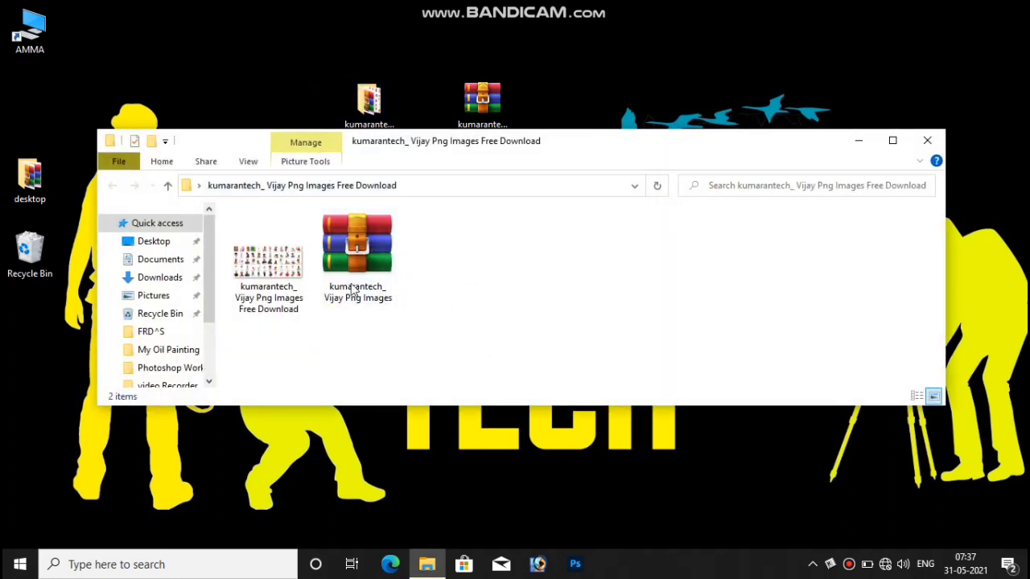
{"action": "left_click", "coordinate": [338, 265]}
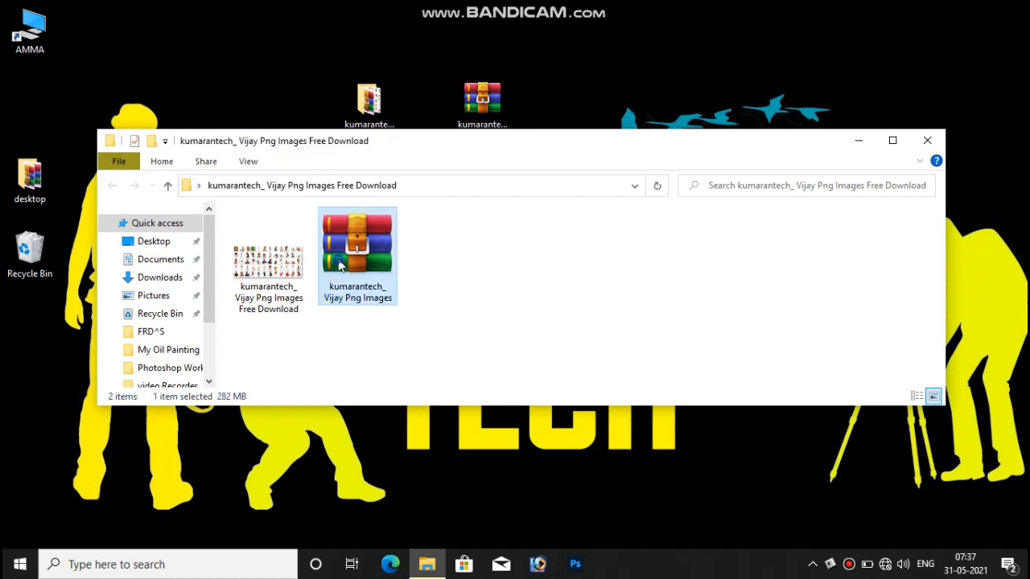
{"action": "right_click", "coordinate": [338, 265]}
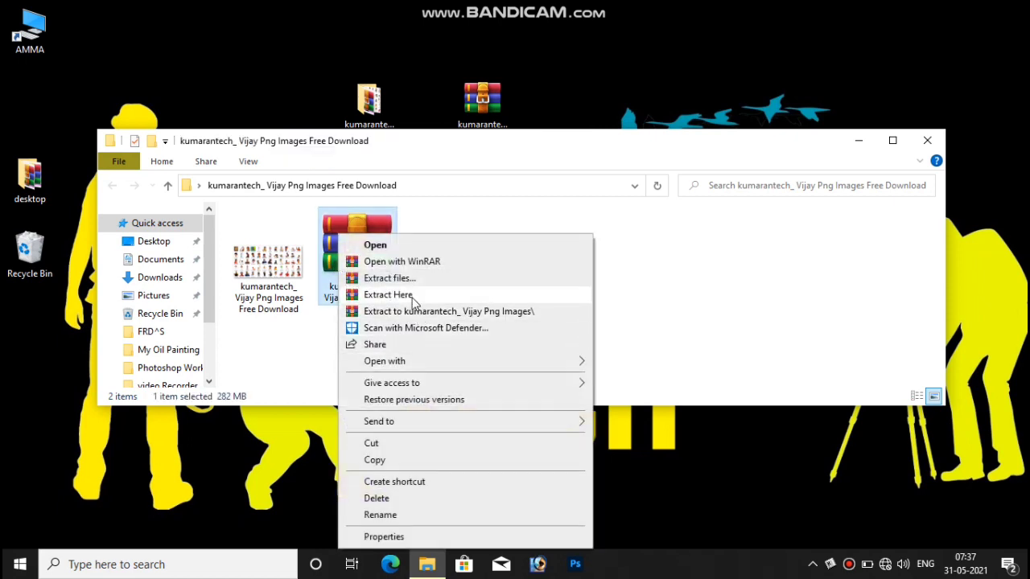
{"action": "left_click", "coordinate": [412, 296]}
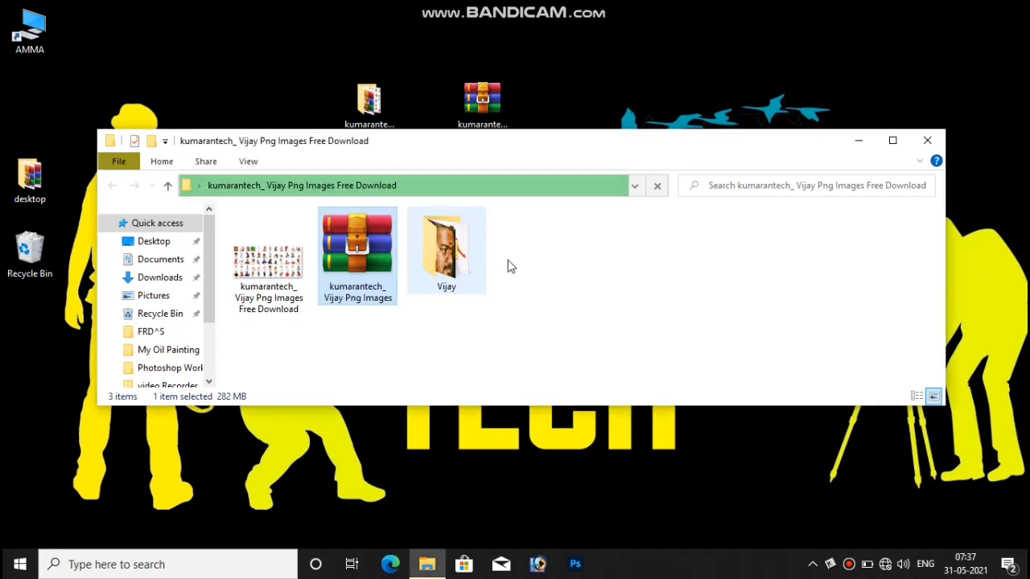
{"action": "left_click", "coordinate": [515, 288]}
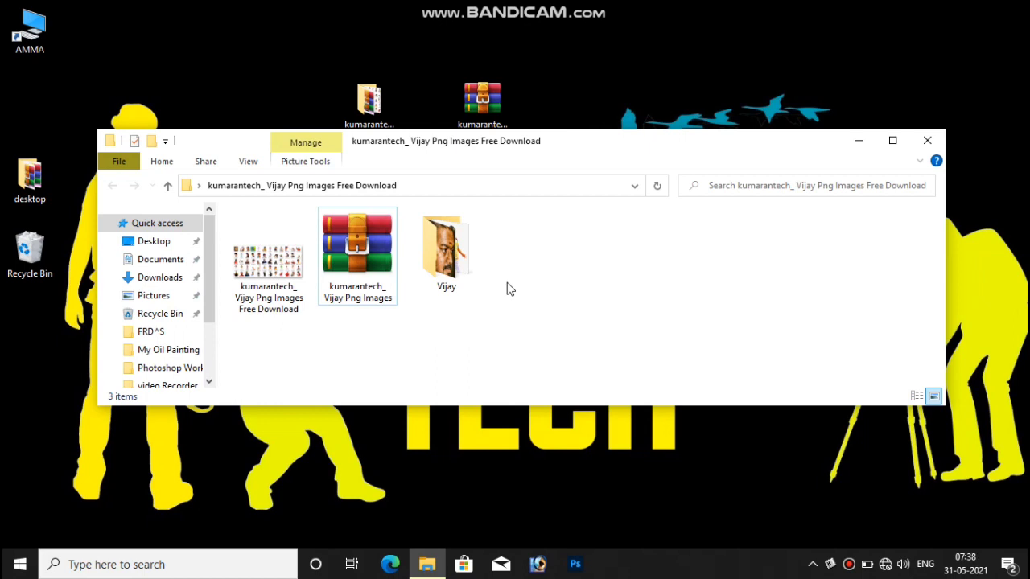
Open the Vijay folder maximized, browse its thumbnails, and open Vijay (34) to launch Photoshop.
{"action": "double_click", "coordinate": [443, 262]}
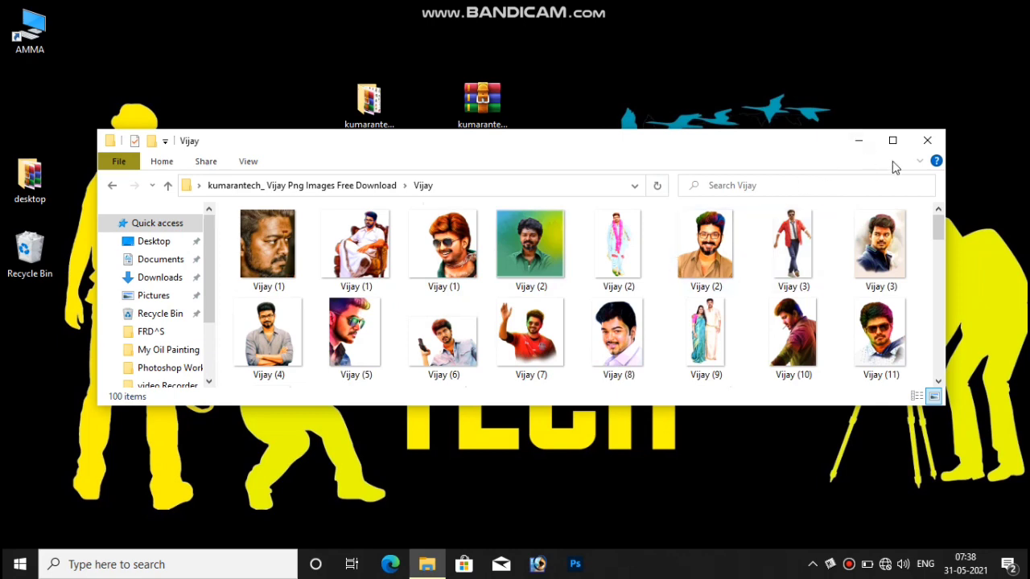
{"action": "left_click", "coordinate": [893, 142]}
{"action": "scroll", "coordinate": [704, 306], "scroll_direction": "down", "scroll_amount": 3}
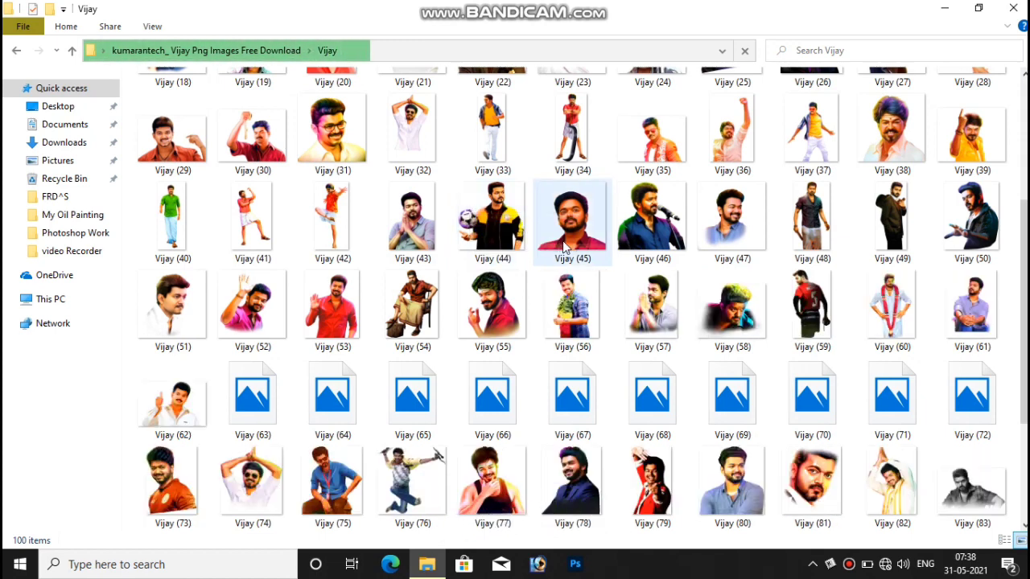
{"action": "scroll", "coordinate": [563, 241], "scroll_direction": "down", "scroll_amount": 2}
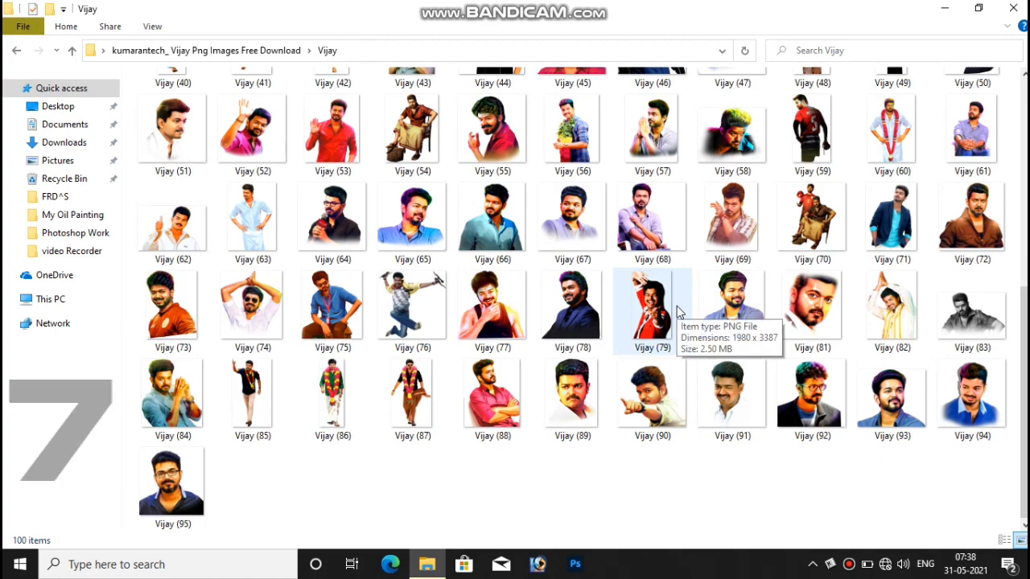
{"action": "scroll", "coordinate": [677, 306], "scroll_direction": "up", "scroll_amount": 5}
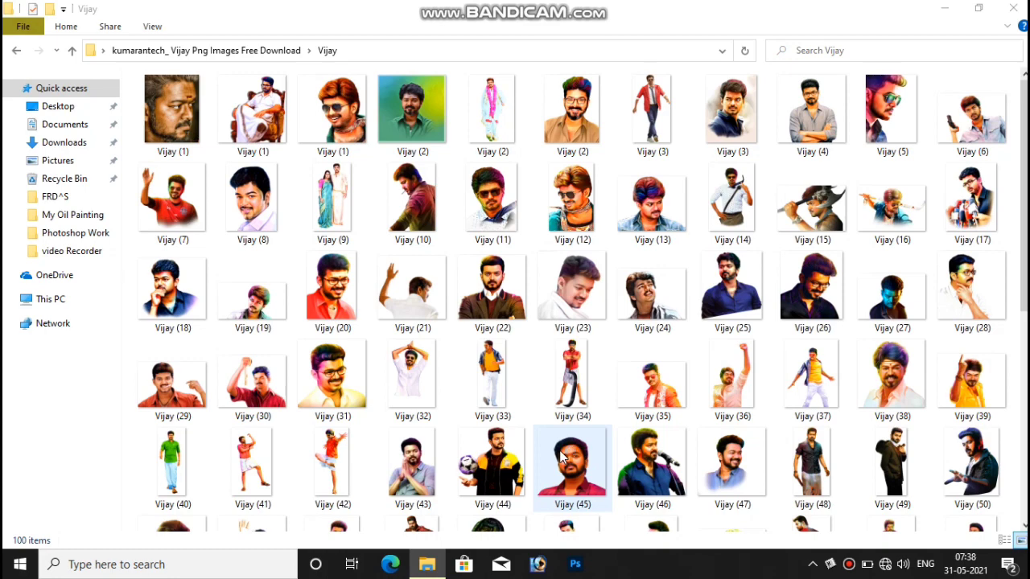
{"action": "double_click", "coordinate": [554, 369]}
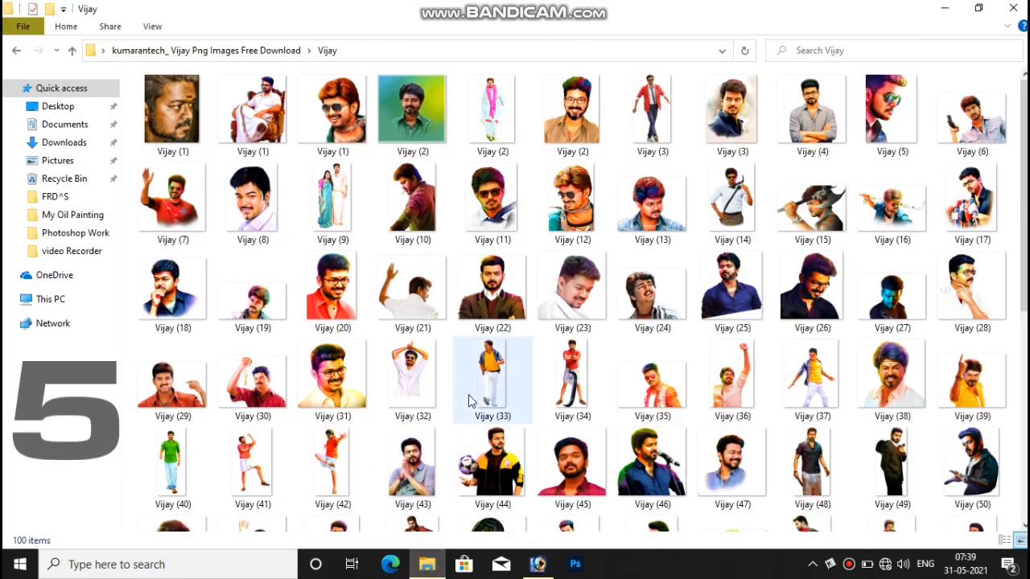
Select all 100 Vijay images in the Explorer folder with Ctrl+A.
{"action": "key", "text": "ctrl+a"}
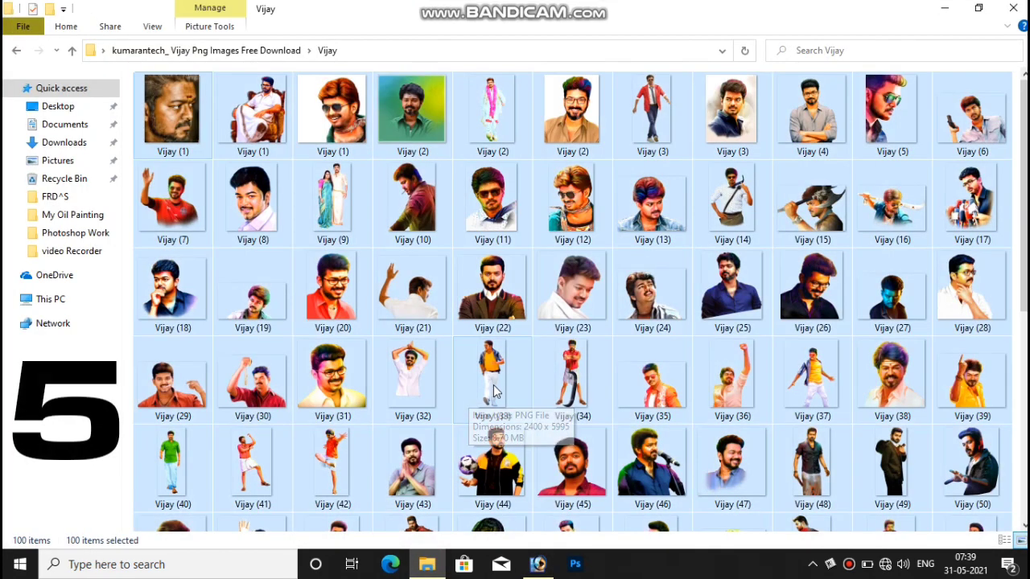
Drop the selected images onto Photoshop and maximize the Vijay (6).png window.
{"action": "left_click_drag", "start_coordinate": [510, 309], "coordinate": [528, 330]}
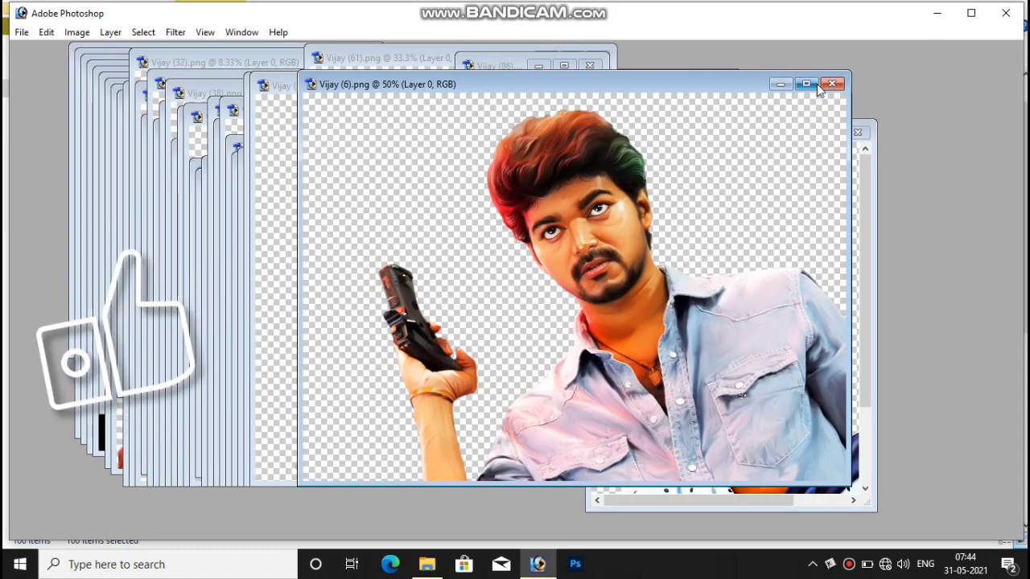
{"action": "left_click", "coordinate": [815, 84]}
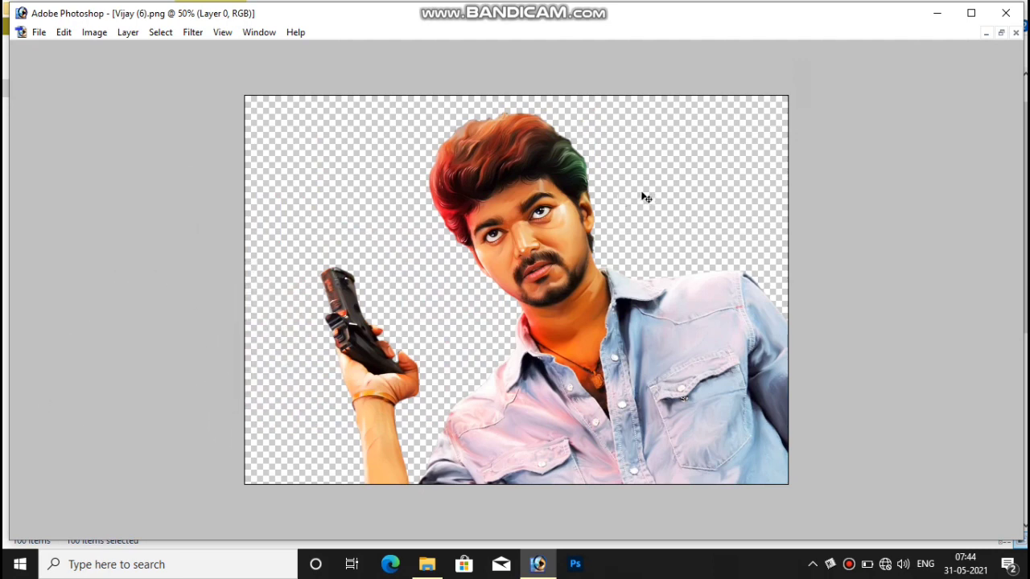
Cycle through the open Vijay images with Ctrl+Tab, past Vijay (3), (2), (1) and (93).
{"action": "key", "text": "ctrl+Tab"}
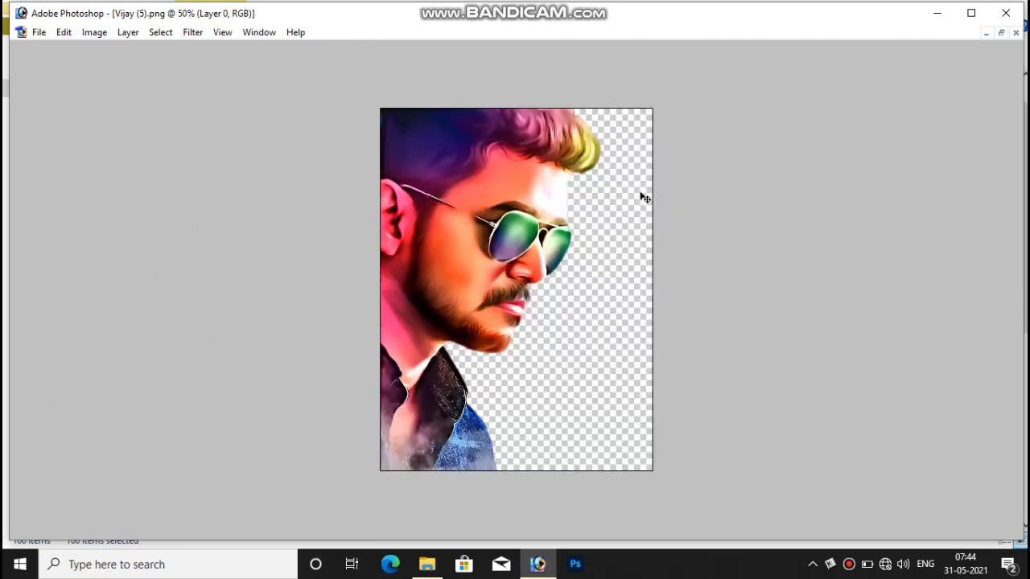
{"action": "key", "text": "ctrl+Tab"}
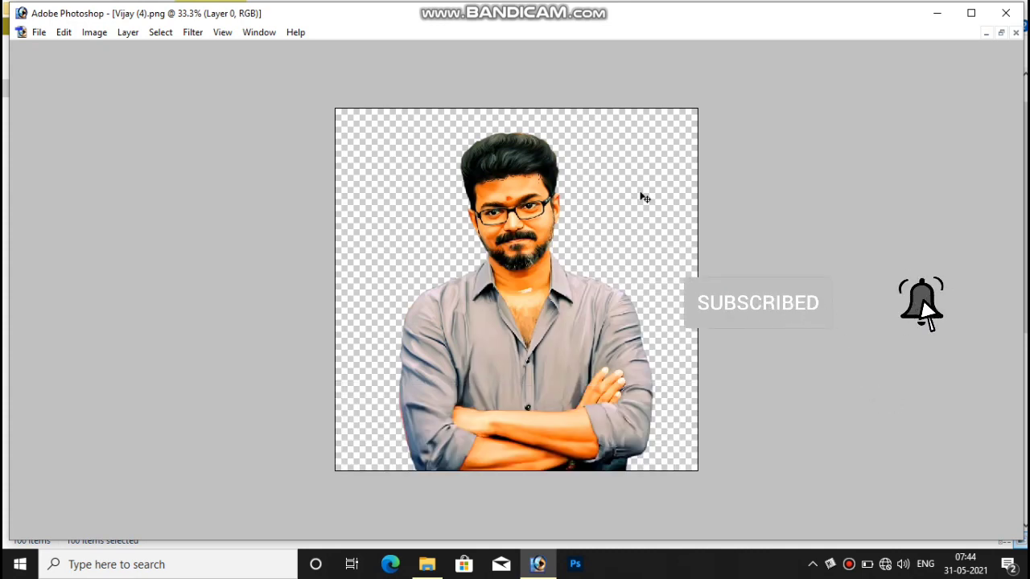
{"action": "key", "text": "ctrl+Tab"}
{"action": "key", "text": "ctrl+Tab"}
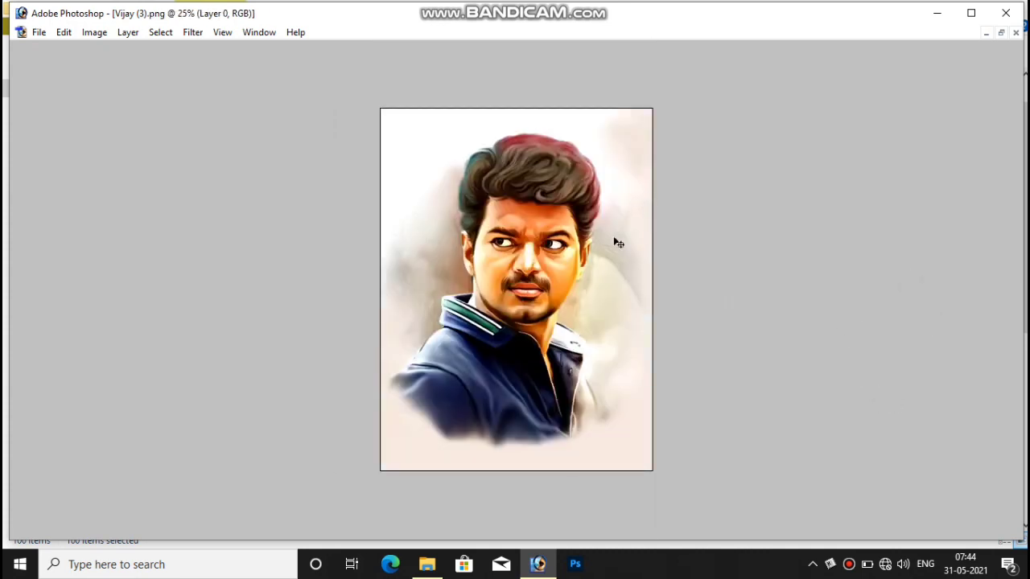
{"action": "key", "text": "ctrl+Tab"}
{"action": "key", "text": "ctrl+Tab"}
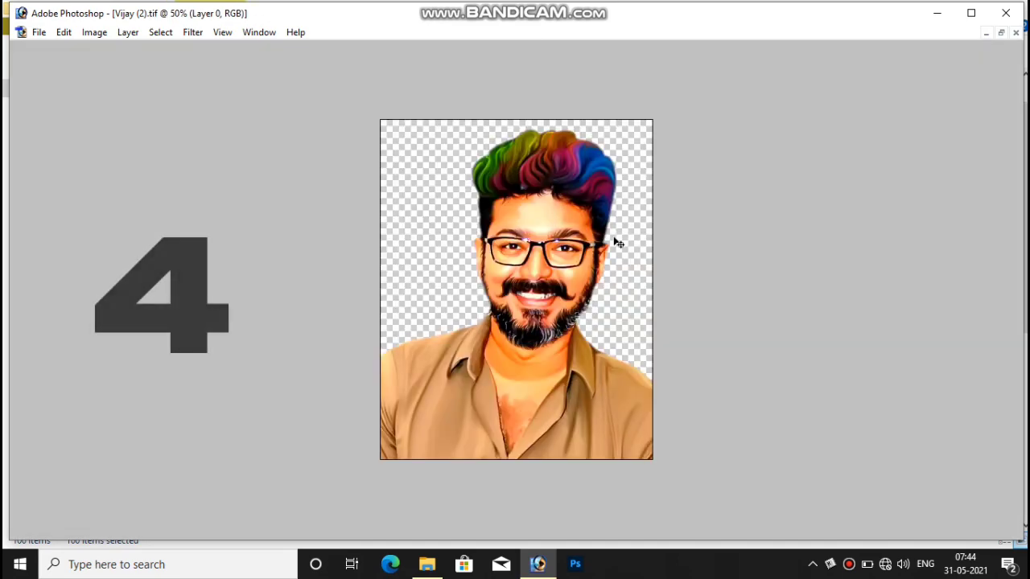
{"action": "key", "text": "ctrl+Tab"}
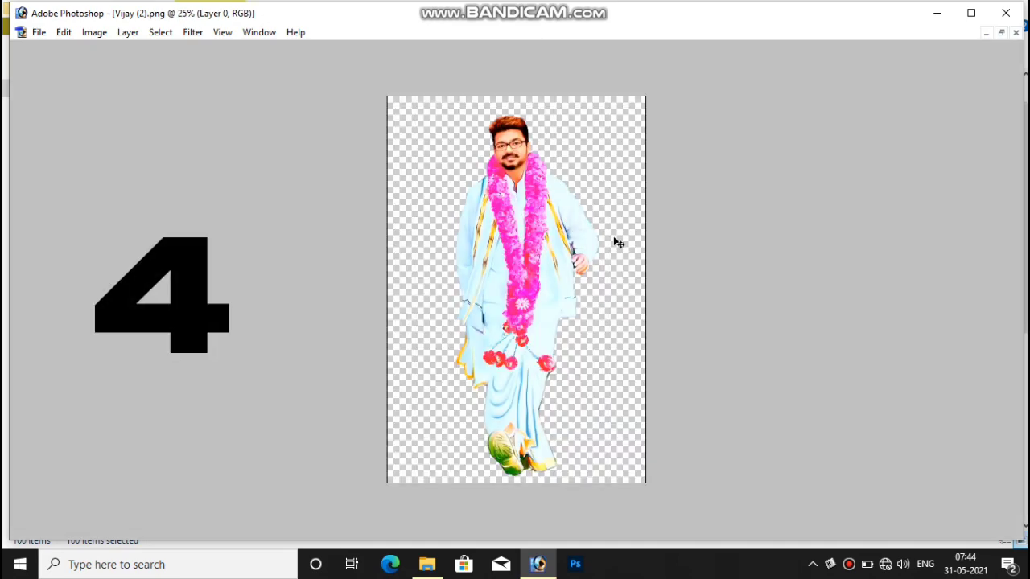
{"action": "key", "text": "ctrl+Tab"}
{"action": "key", "text": "ctrl+Tab"}
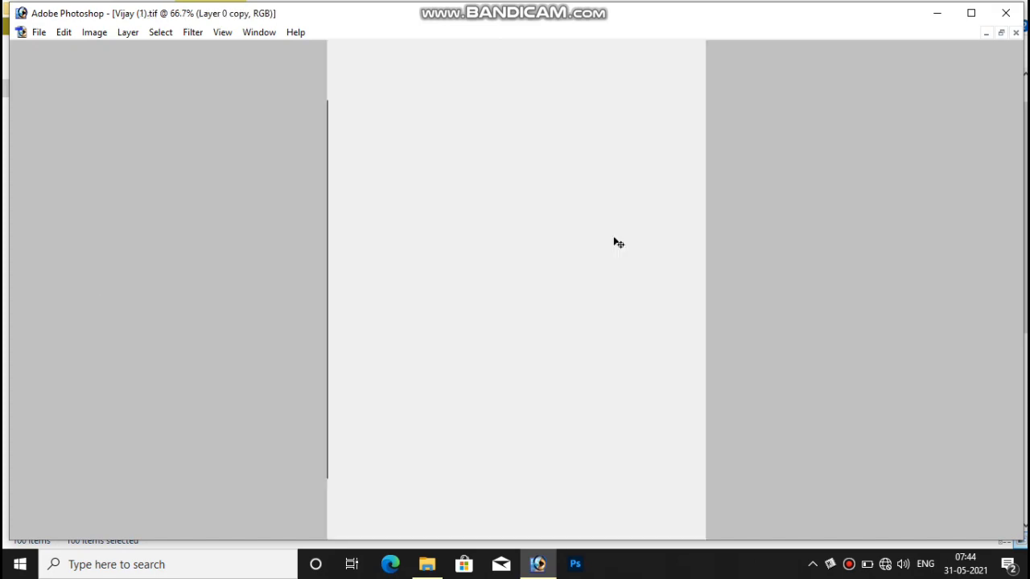
{"action": "key", "text": "ctrl+Tab"}
{"action": "key", "text": "ctrl+Tab"}
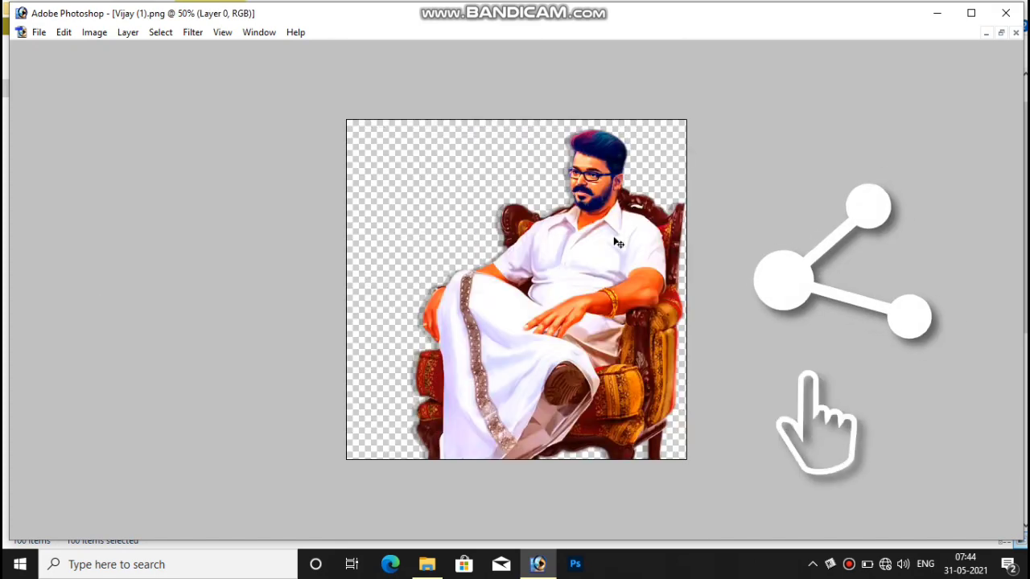
{"action": "key", "text": "ctrl+Tab"}
{"action": "key", "text": "ctrl+Tab"}
{"action": "key", "text": "ctrl+Tab"}
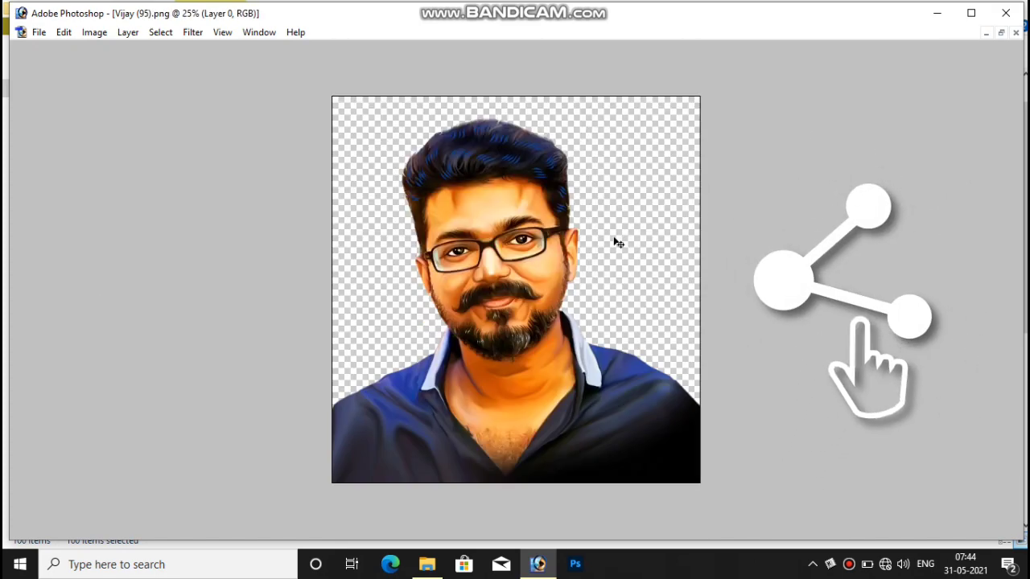
{"action": "key", "text": "ctrl+Tab"}
{"action": "key", "text": "ctrl+Tab"}
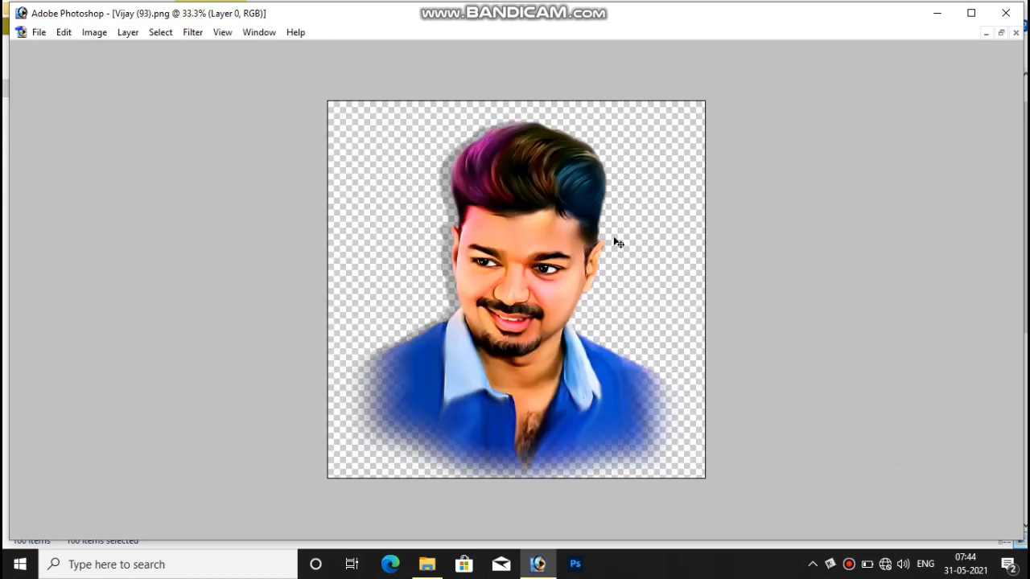
{"action": "key", "text": "ctrl+Tab"}
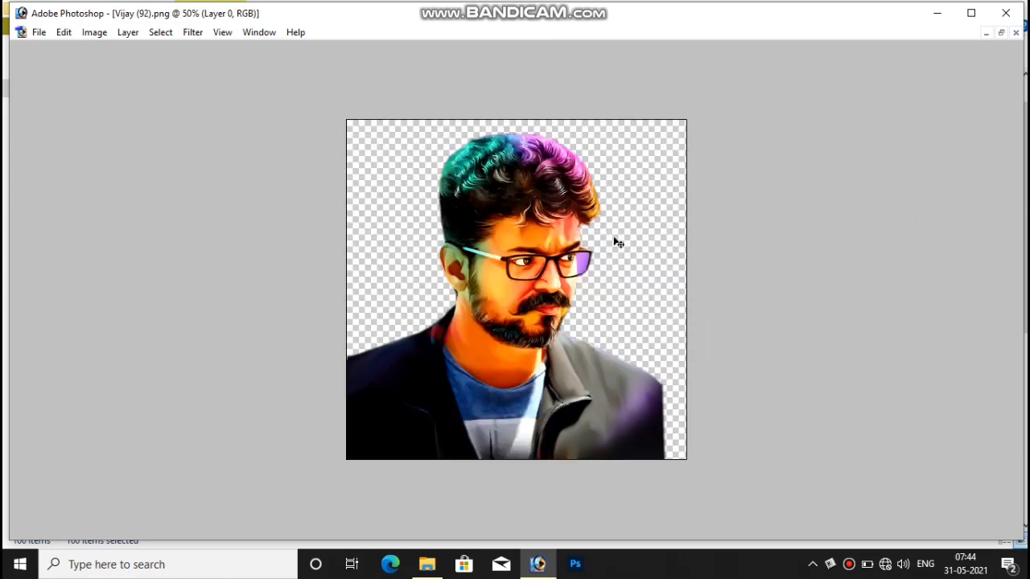
{"action": "key", "text": "ctrl+Tab"}
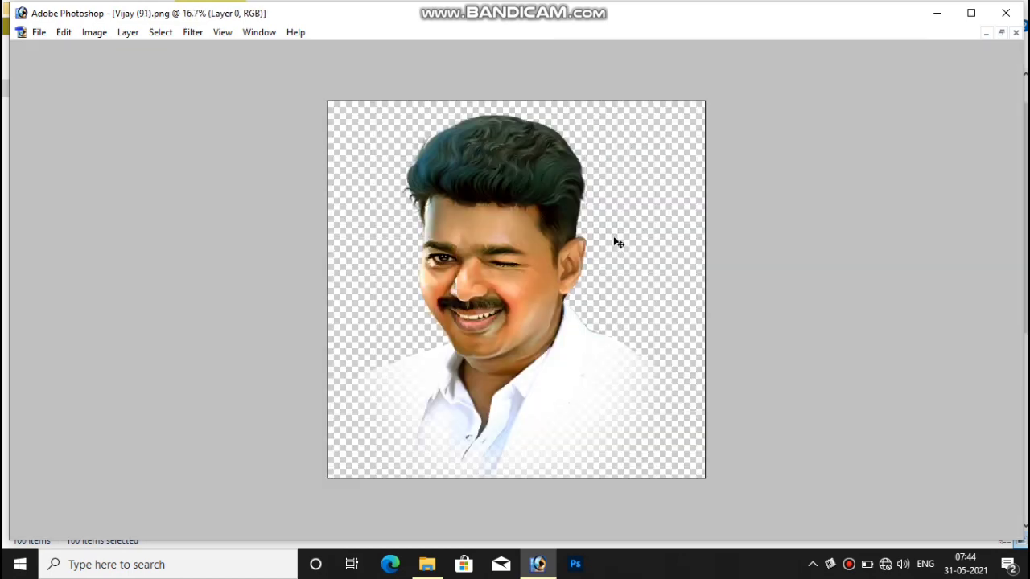
{"action": "key", "text": "ctrl+Tab"}
{"action": "key", "text": "ctrl+Tab"}
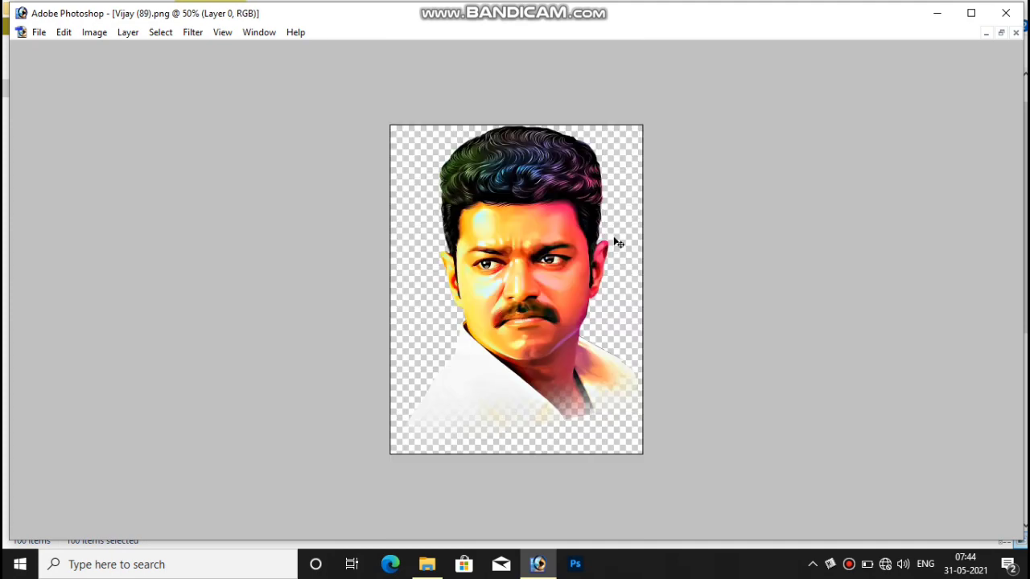
{"action": "key", "text": "ctrl+Tab"}
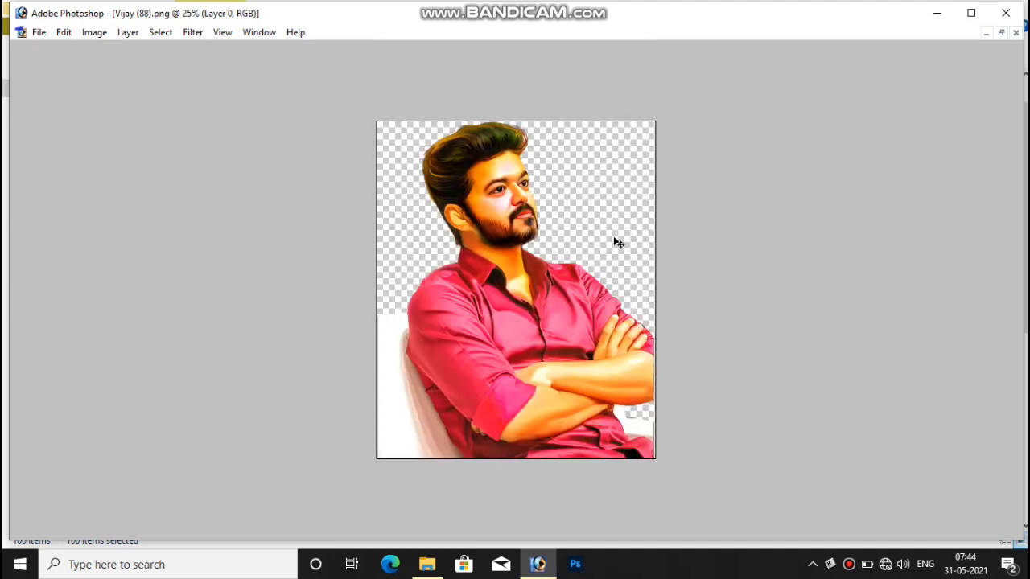
{"action": "key", "text": "ctrl+Tab"}
{"action": "key", "text": "ctrl+Tab"}
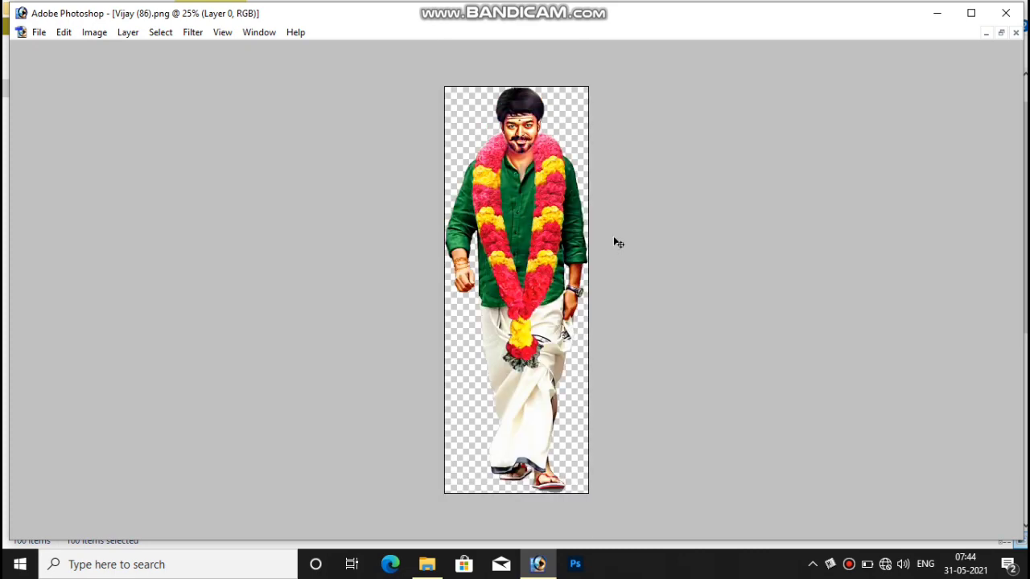
{"action": "key", "text": "ctrl+Tab"}
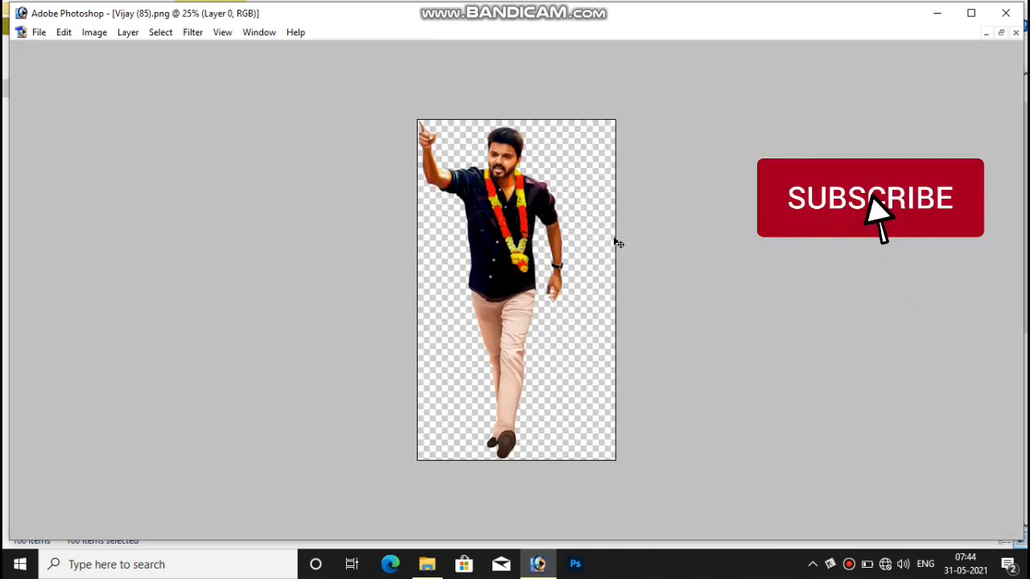
{"action": "key", "text": "ctrl+Tab"}
{"action": "key", "text": "ctrl+Tab"}
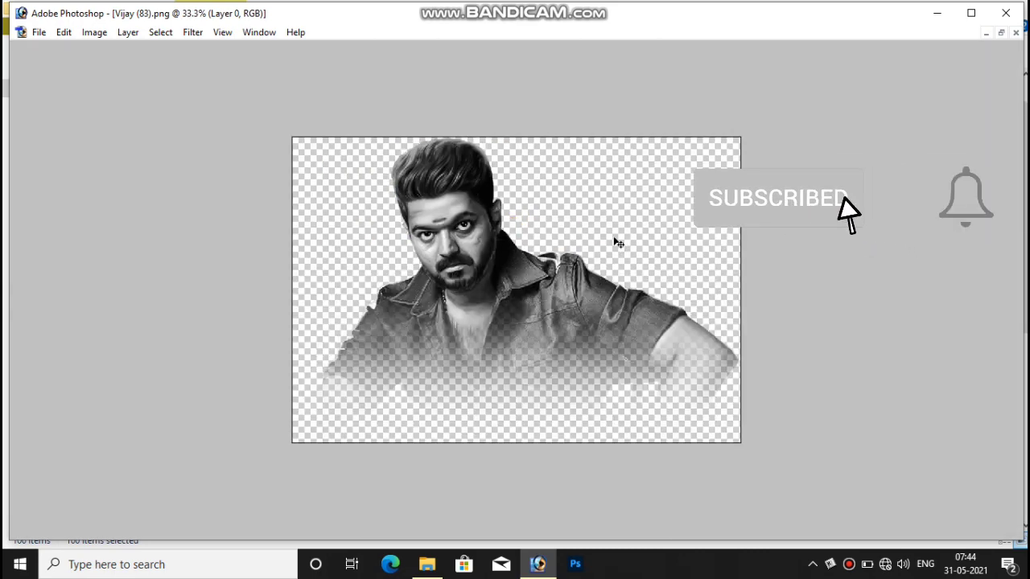
{"action": "key", "text": "ctrl+Tab"}
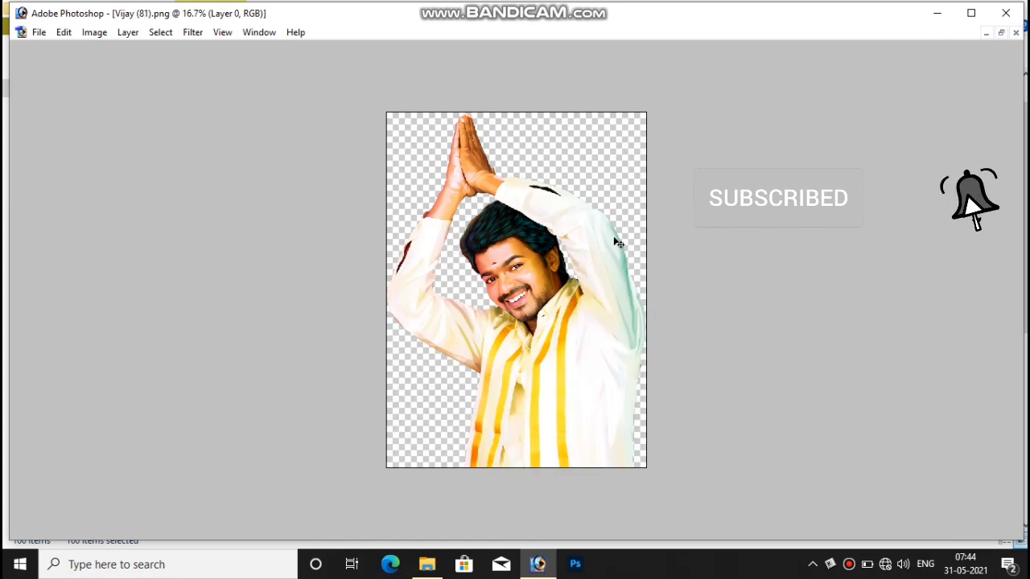
{"action": "key", "text": "ctrl+Tab"}
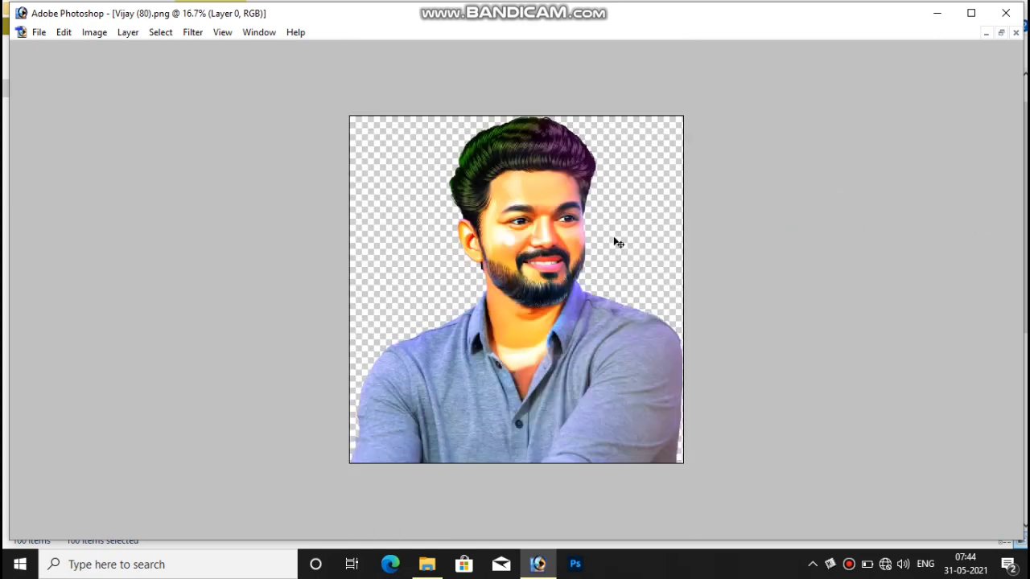
Close the front images one by one, from Vijay (80) down to Vijay (53).
{"action": "key", "text": "ctrl+w"}
{"action": "key", "text": "ctrl+w"}
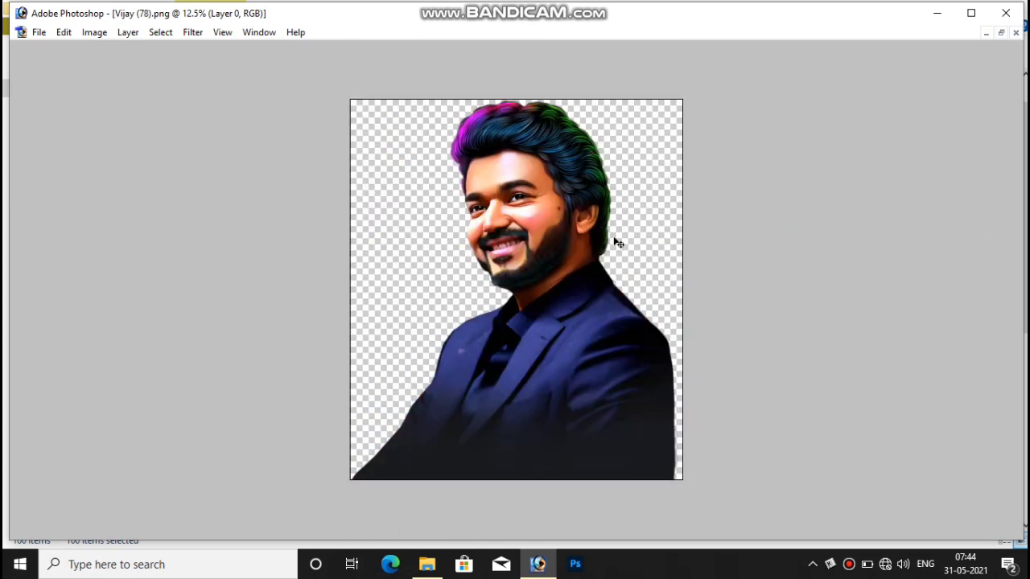
{"action": "key", "text": "ctrl+w"}
{"action": "key", "text": "ctrl+w"}
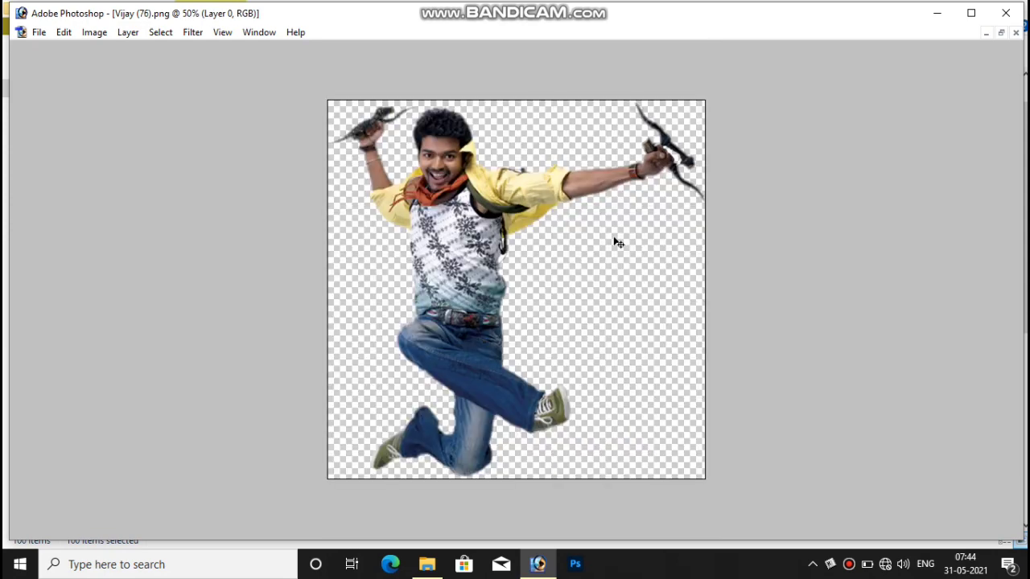
{"action": "key", "text": "ctrl+w"}
{"action": "key", "text": "ctrl+w"}
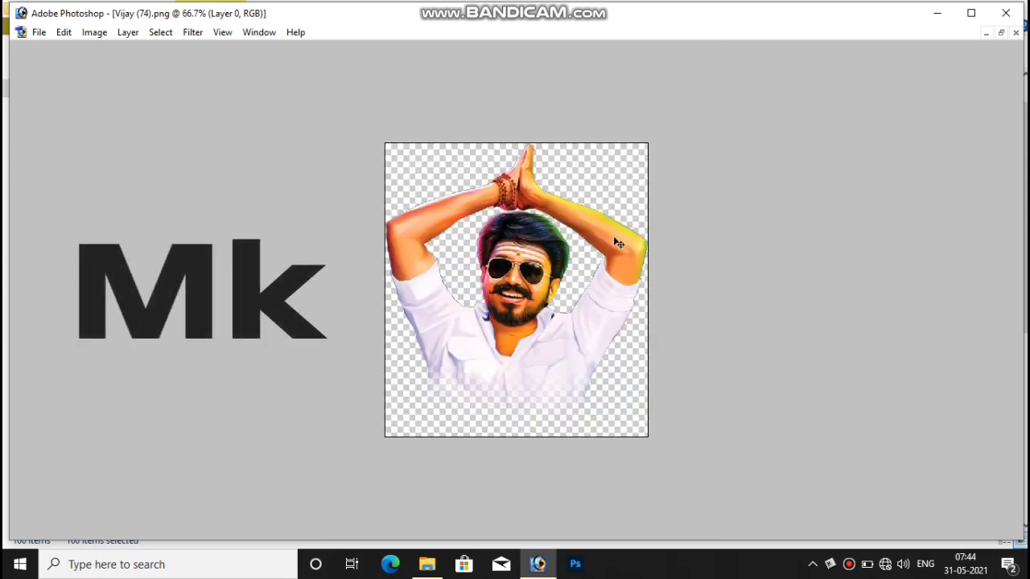
{"action": "key", "text": "ctrl+w"}
{"action": "key", "text": "ctrl+w"}
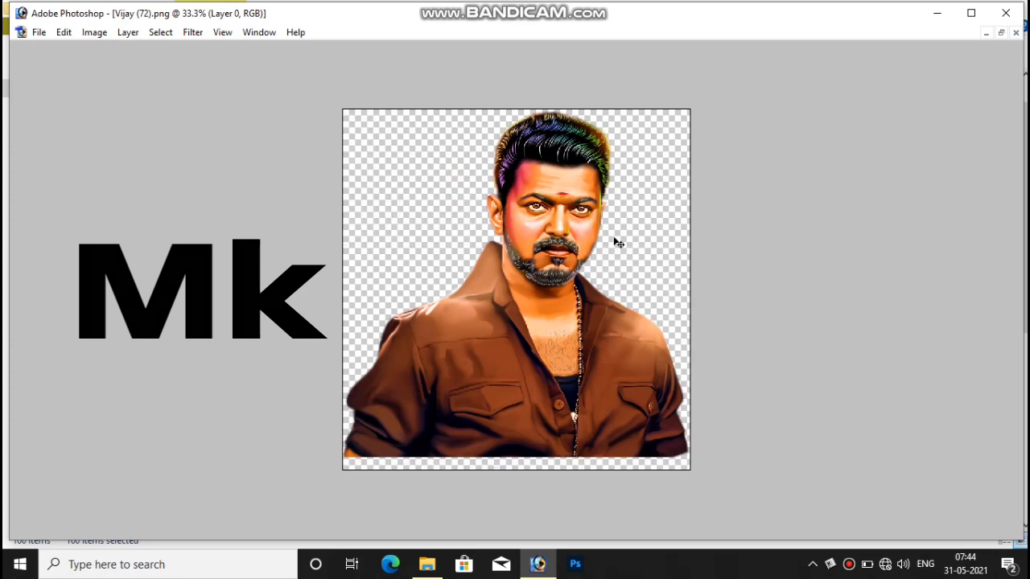
{"action": "key", "text": "ctrl+w"}
{"action": "key", "text": "ctrl+w"}
{"action": "key", "text": "ctrl+w"}
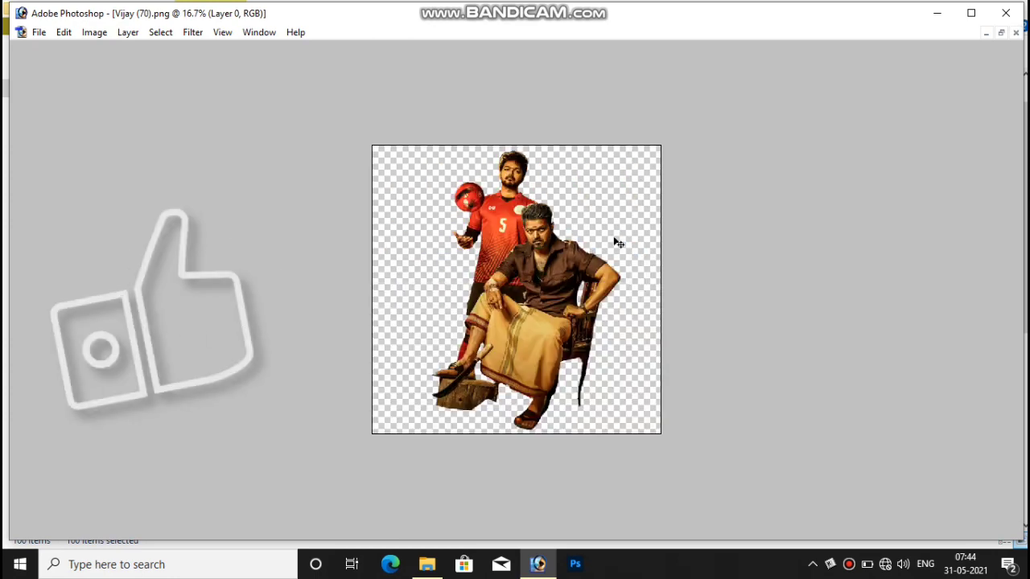
{"action": "key", "text": "ctrl+w"}
{"action": "key", "text": "ctrl+w"}
{"action": "key", "text": "ctrl+w"}
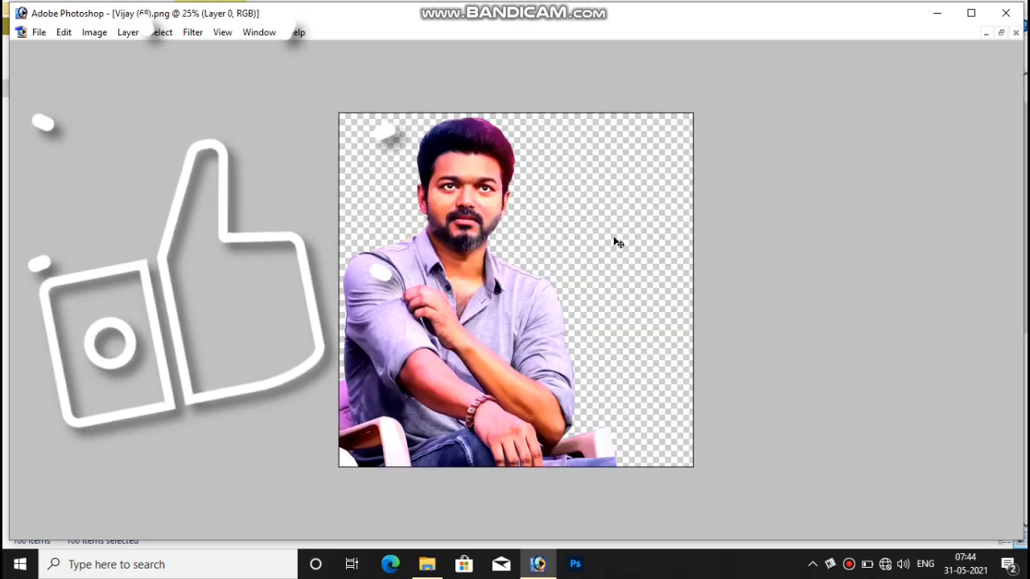
{"action": "key", "text": "ctrl+w"}
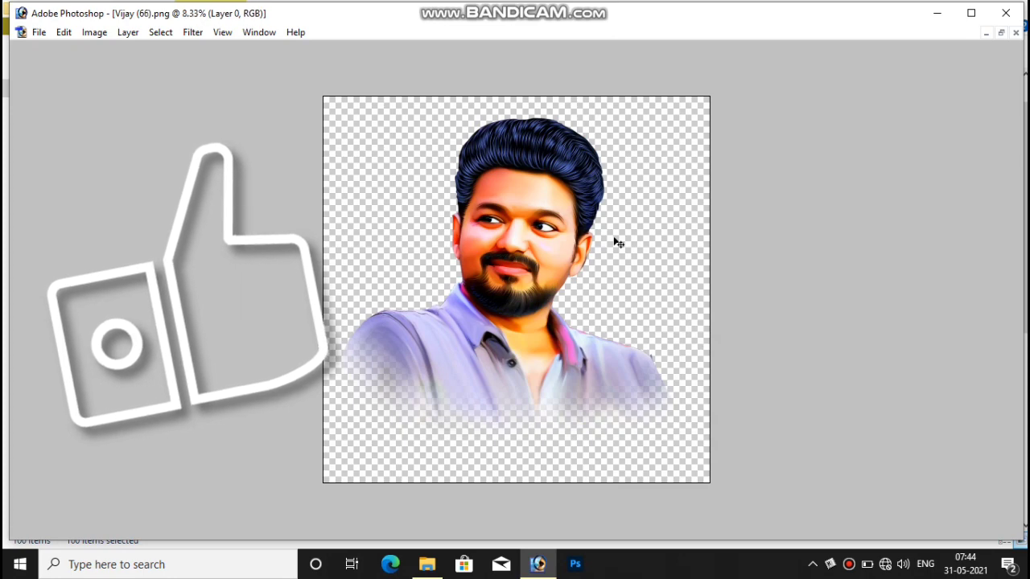
{"action": "key", "text": "ctrl+w"}
{"action": "key", "text": "ctrl+w"}
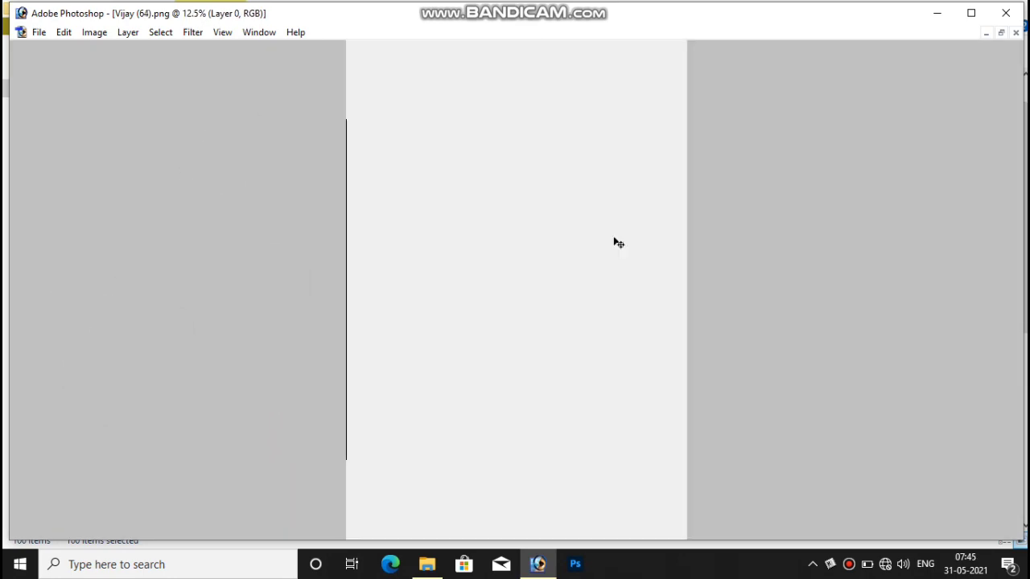
{"action": "key", "text": "ctrl+w"}
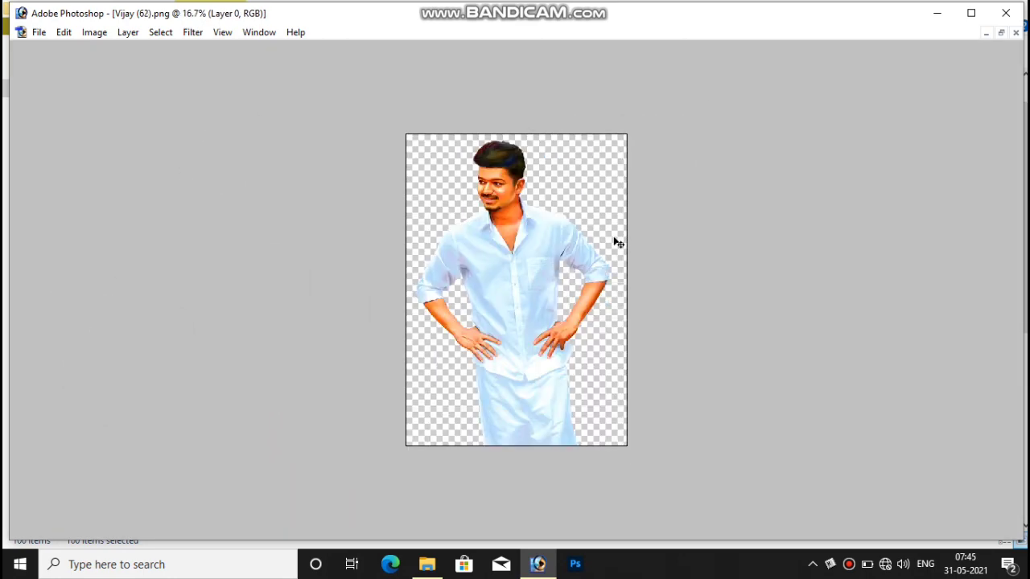
{"action": "key", "text": "ctrl+w"}
{"action": "key", "text": "ctrl+w"}
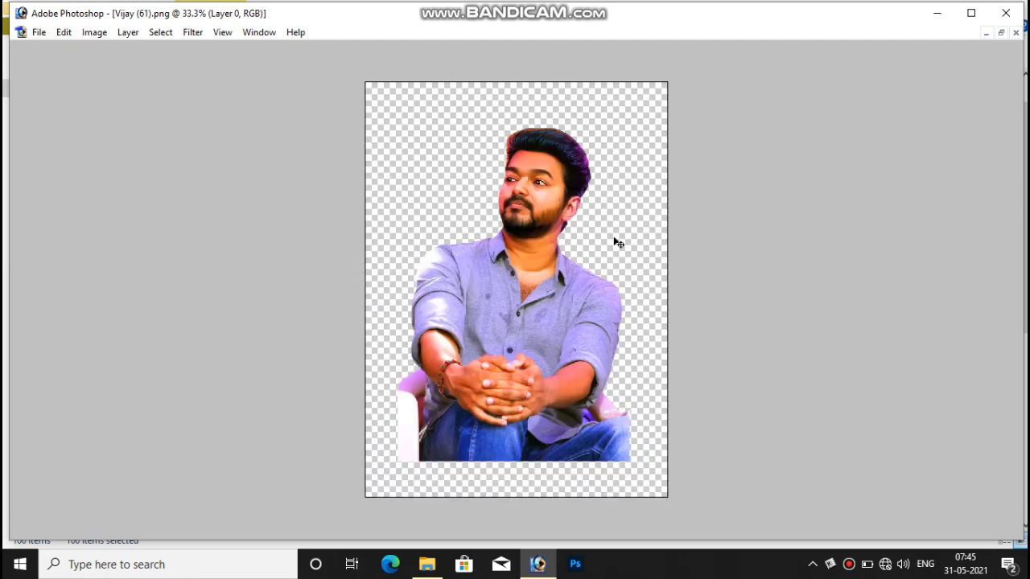
{"action": "key", "text": "ctrl+w"}
{"action": "key", "text": "ctrl+w"}
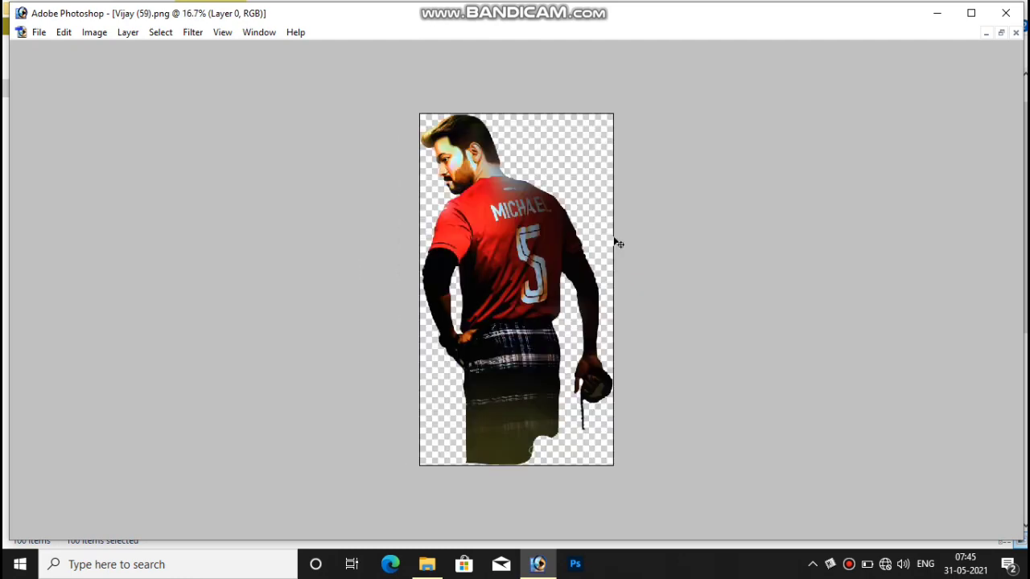
{"action": "key", "text": "ctrl+w"}
{"action": "key", "text": "ctrl+w"}
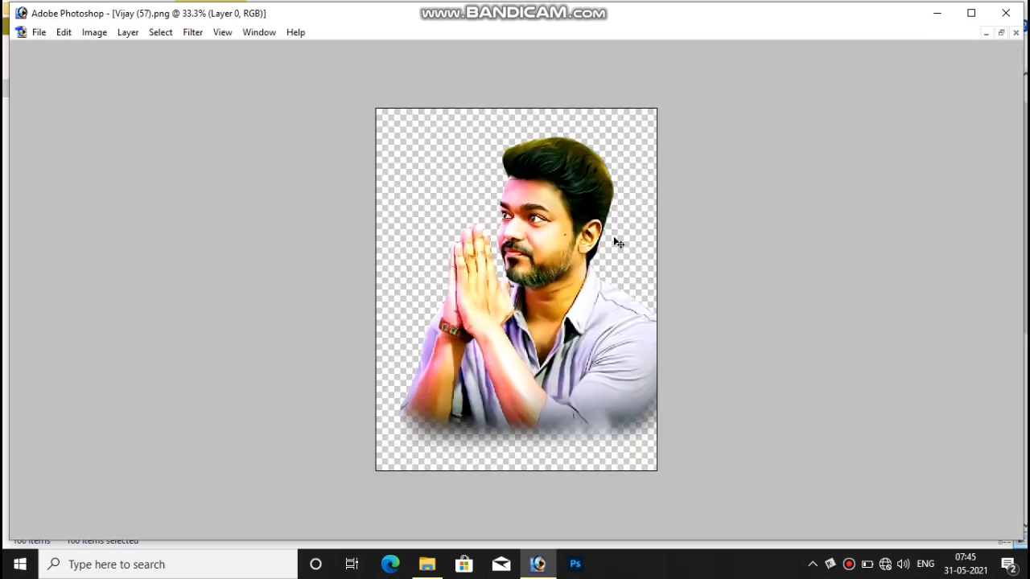
{"action": "key", "text": "ctrl+w"}
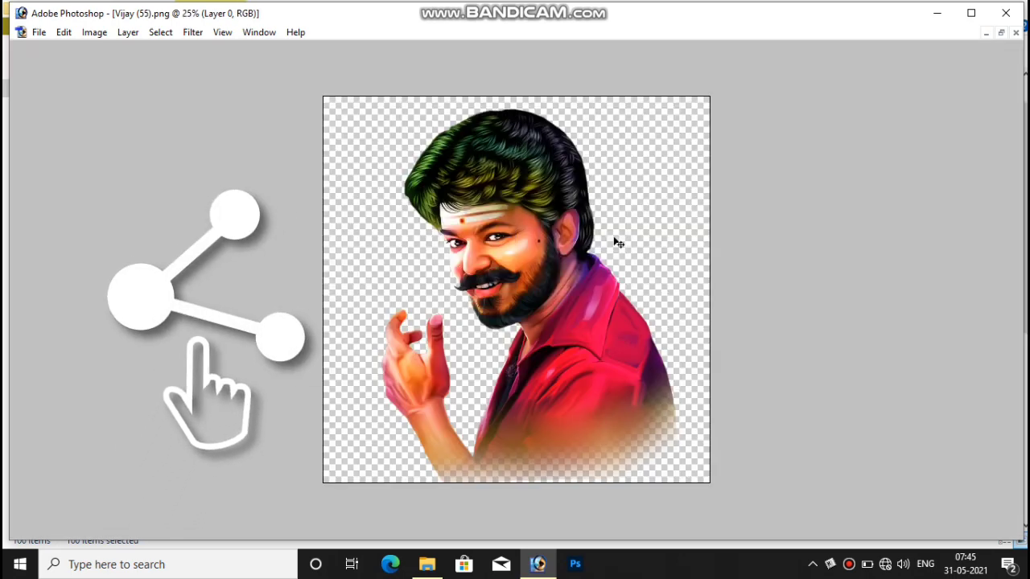
{"action": "key", "text": "ctrl+w"}
{"action": "key", "text": "ctrl+w"}
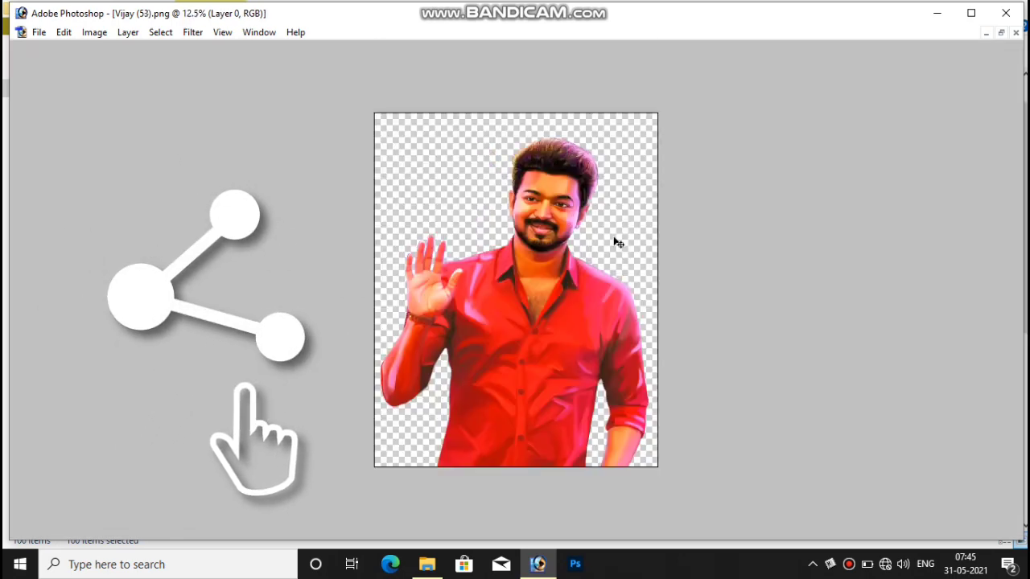
{"action": "key", "text": "ctrl+w"}
Keep closing images from Vijay (51) down to Vijay (24), switching to full-screen with menu bar.
{"action": "key", "text": "ctrl+w"}
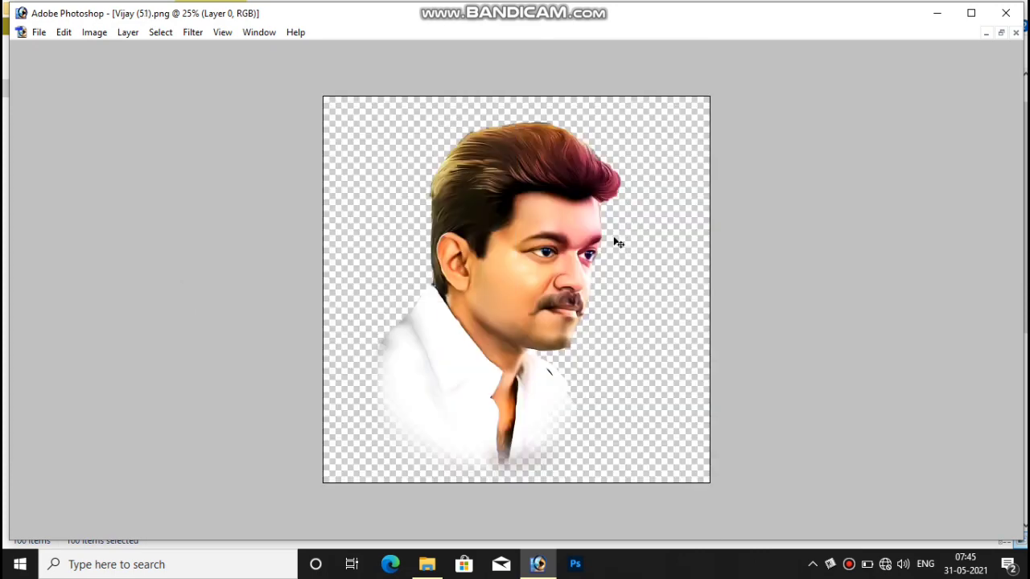
{"action": "key", "text": "ctrl+w"}
{"action": "key", "text": "ctrl+w"}
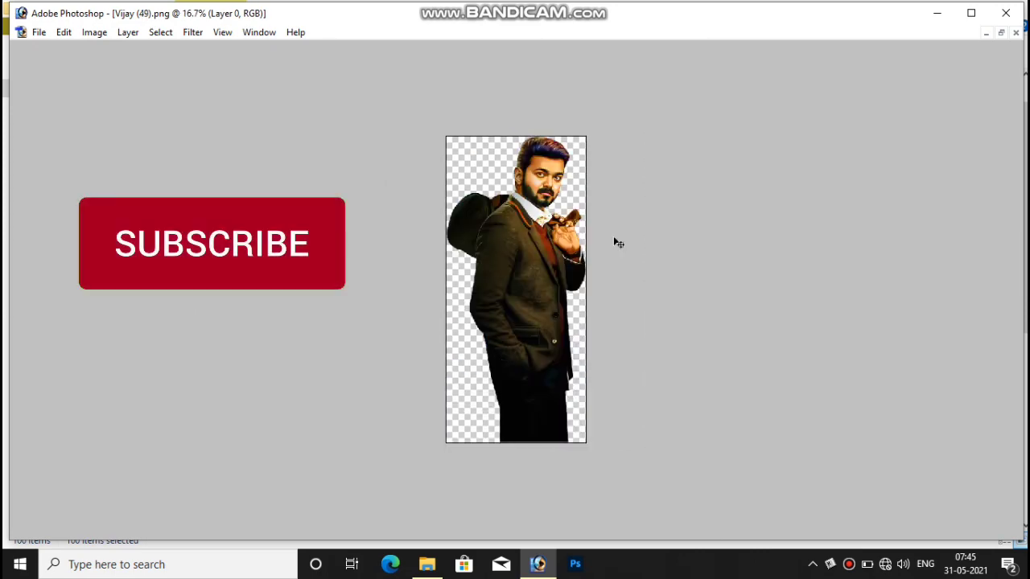
{"action": "key", "text": "ctrl+w"}
{"action": "key", "text": "ctrl+w"}
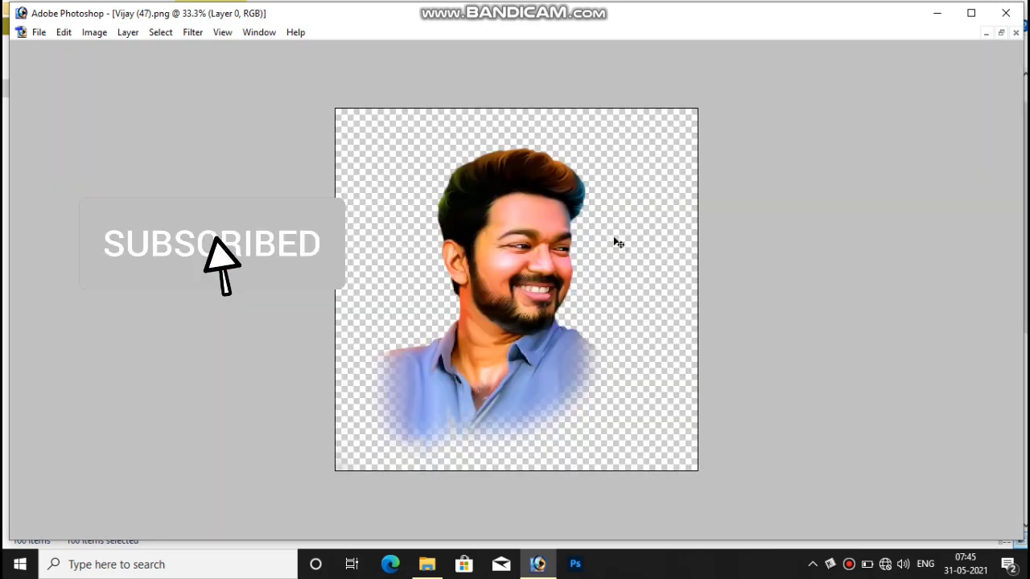
{"action": "key", "text": "ctrl+w"}
{"action": "key", "text": "ctrl+w"}
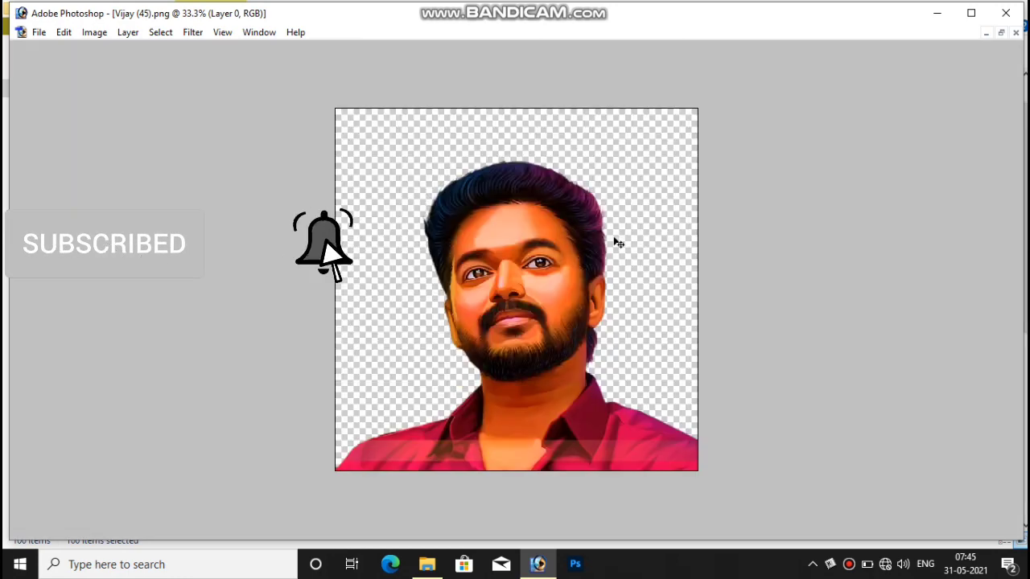
{"action": "key", "text": "ctrl+w"}
{"action": "key", "text": "ctrl+w"}
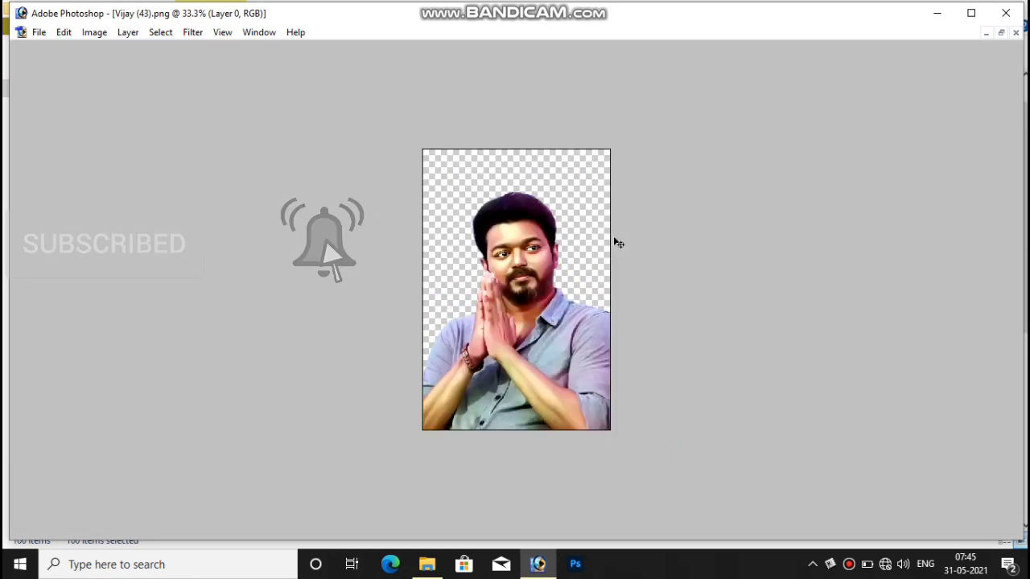
{"action": "key", "text": "ctrl+w"}
{"action": "key", "text": "ctrl+w"}
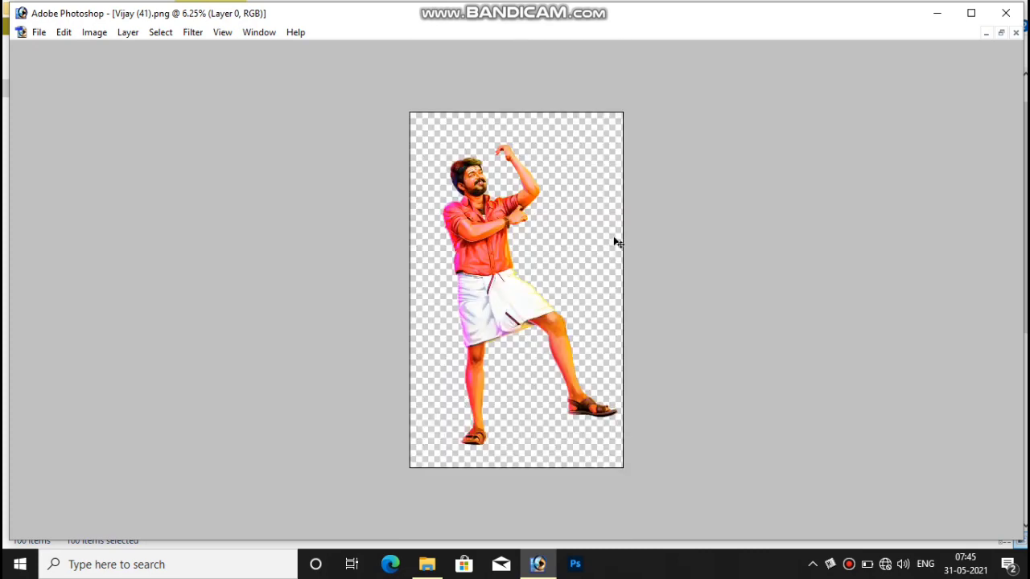
{"action": "key", "text": "ctrl+w"}
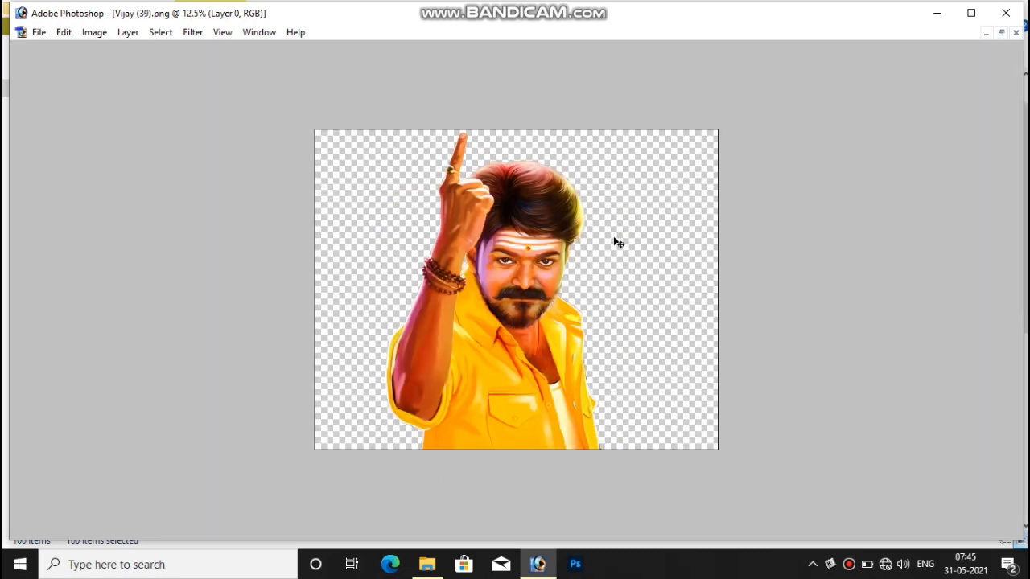
{"action": "key", "text": "ctrl+w"}
{"action": "key", "text": "ctrl+w"}
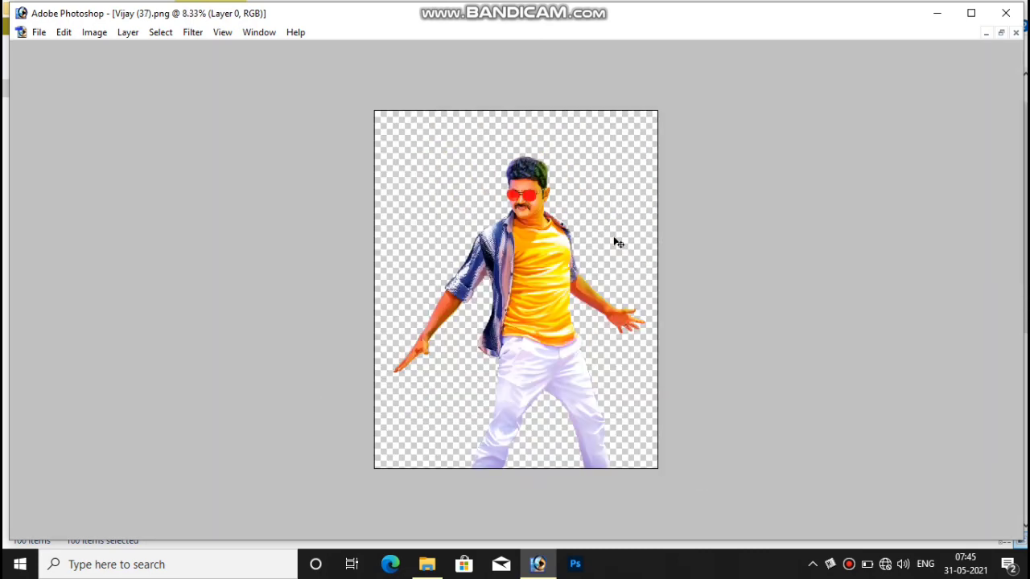
{"action": "key", "text": "ctrl+w"}
{"action": "key", "text": "ctrl+w"}
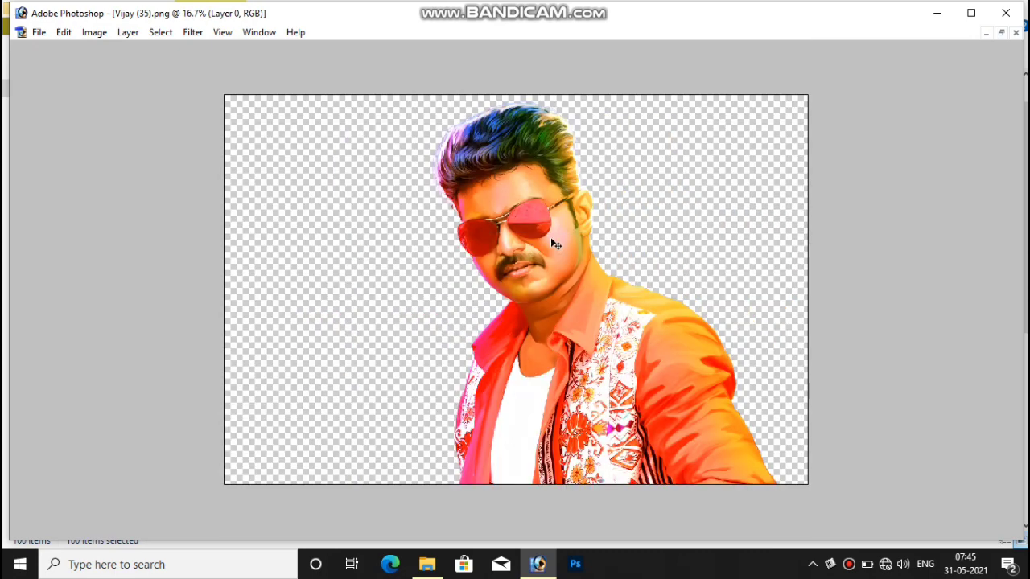
{"action": "key", "text": "ctrl+w"}
{"action": "key", "text": "ctrl+w"}
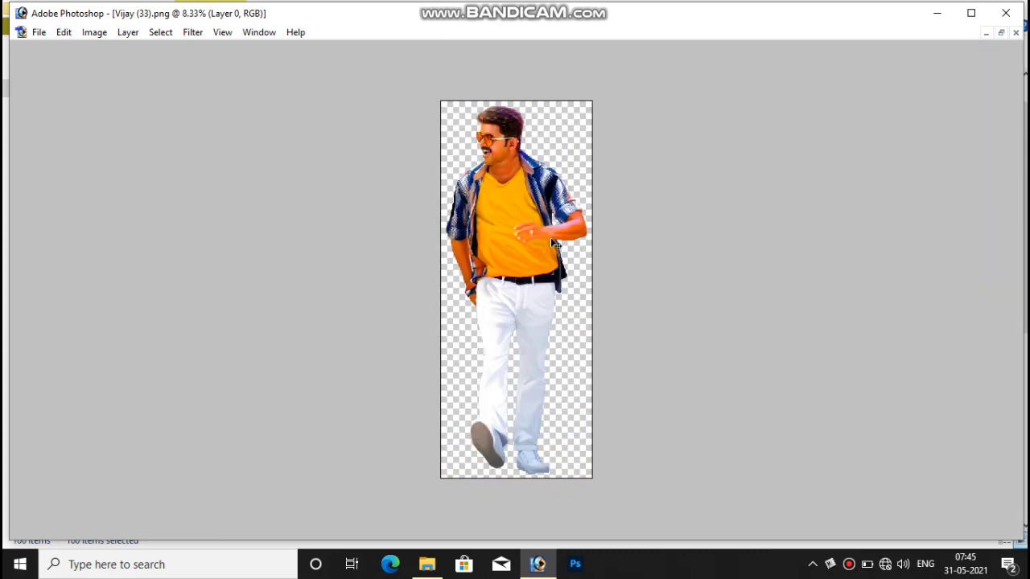
{"action": "key", "text": "ctrl+w"}
{"action": "key", "text": "ctrl+w"}
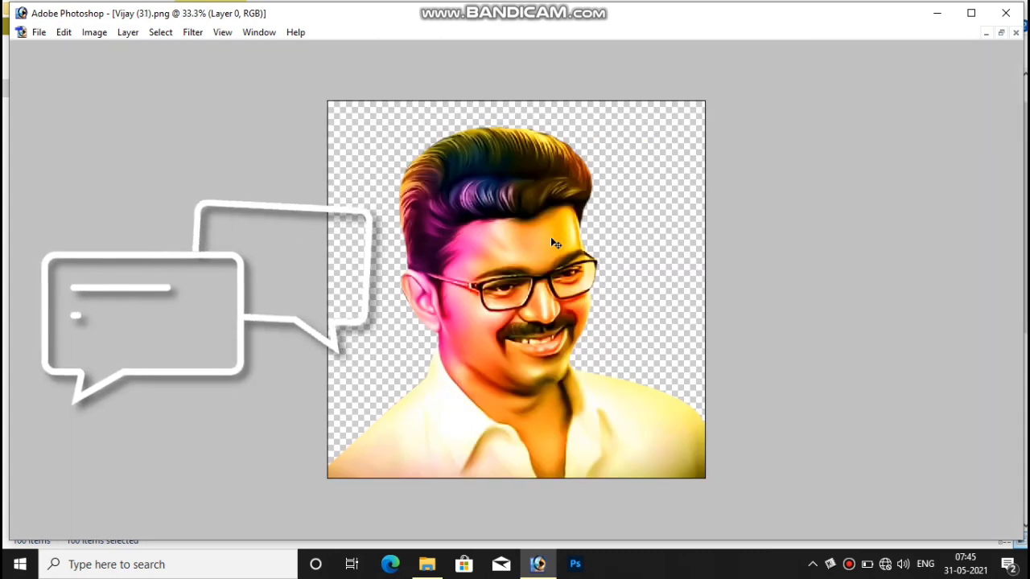
{"action": "key", "text": "ctrl+w"}
{"action": "key", "text": "ctrl+w"}
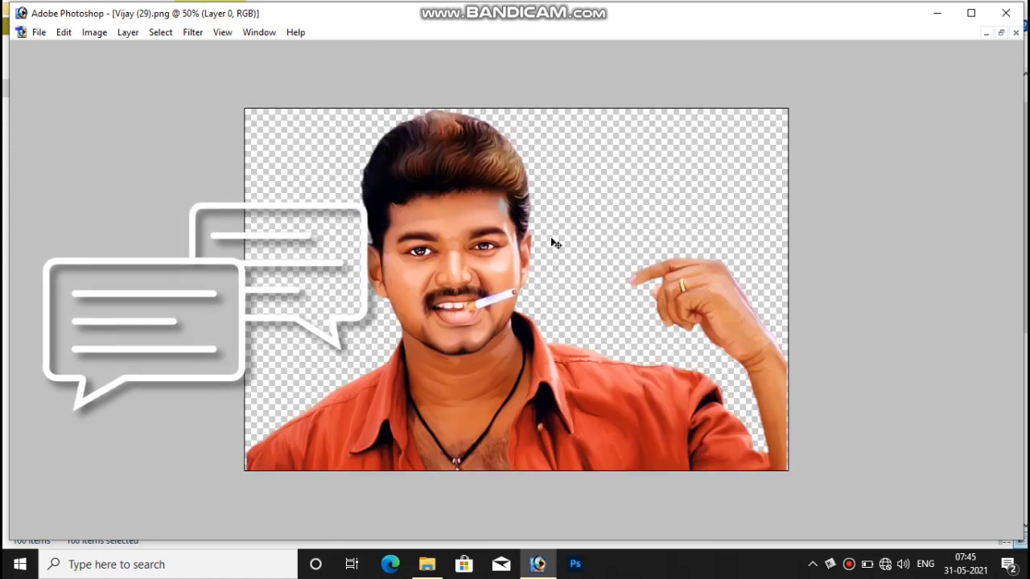
{"action": "key", "text": "ctrl+w"}
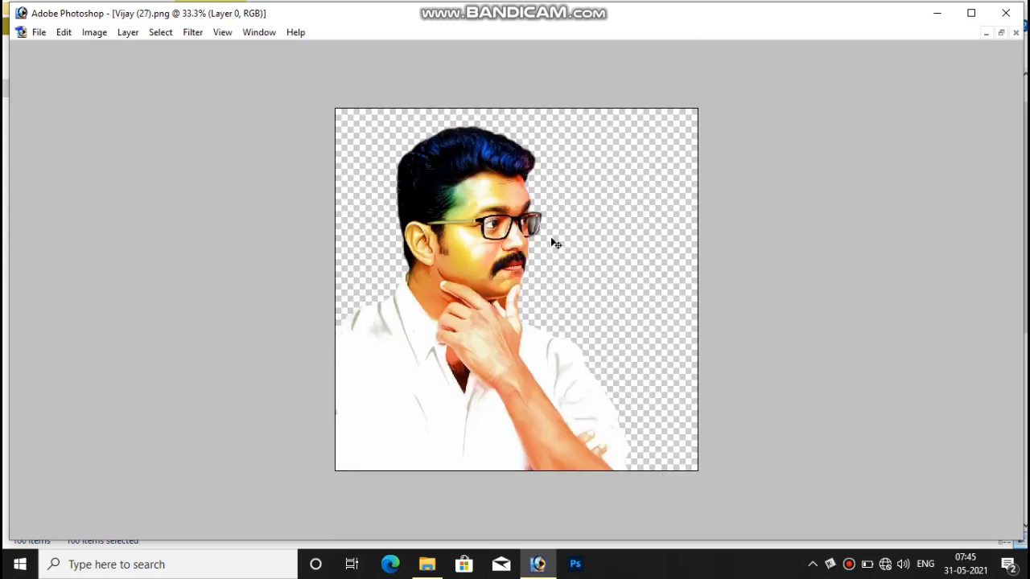
{"action": "key", "text": "ctrl+w"}
{"action": "key", "text": "ctrl+w"}
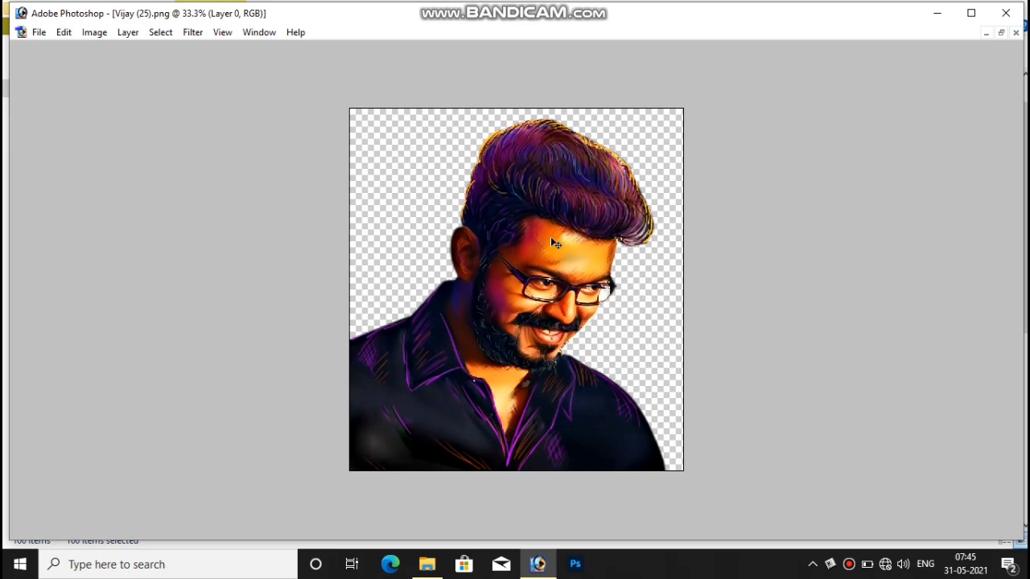
{"action": "key", "text": "ctrl+w"}
{"action": "key", "text": "ctrl+w"}
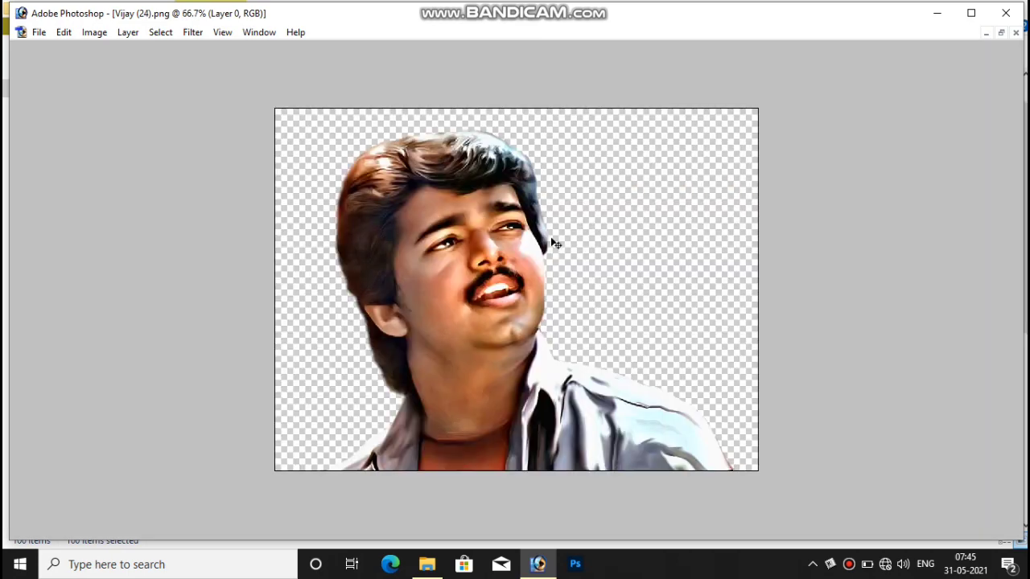
{"action": "key", "text": "ctrl+w"}
{"action": "key", "text": "ctrl+w"}
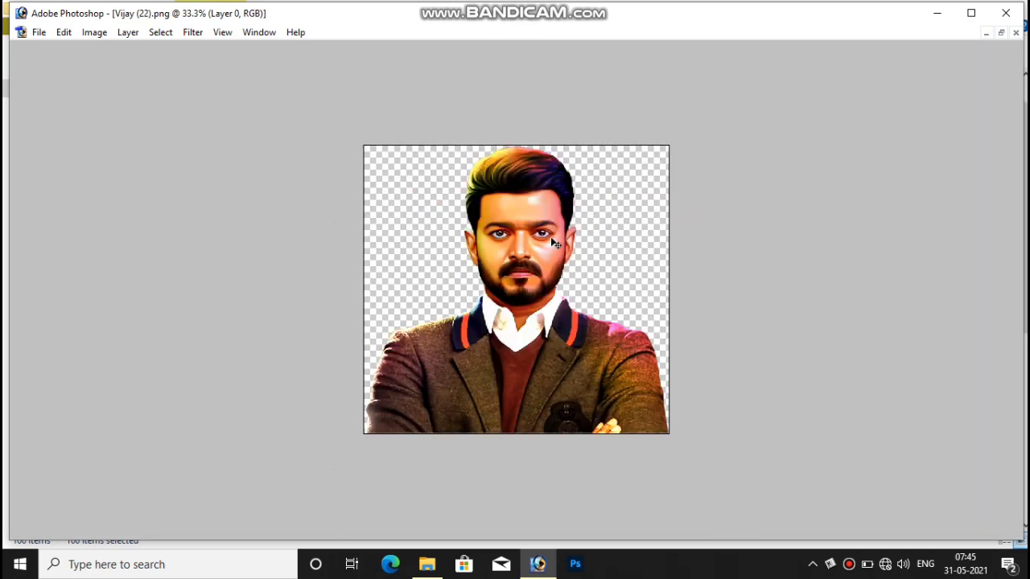
{"action": "key", "text": "f"}
{"action": "key", "text": "ctrl+w"}
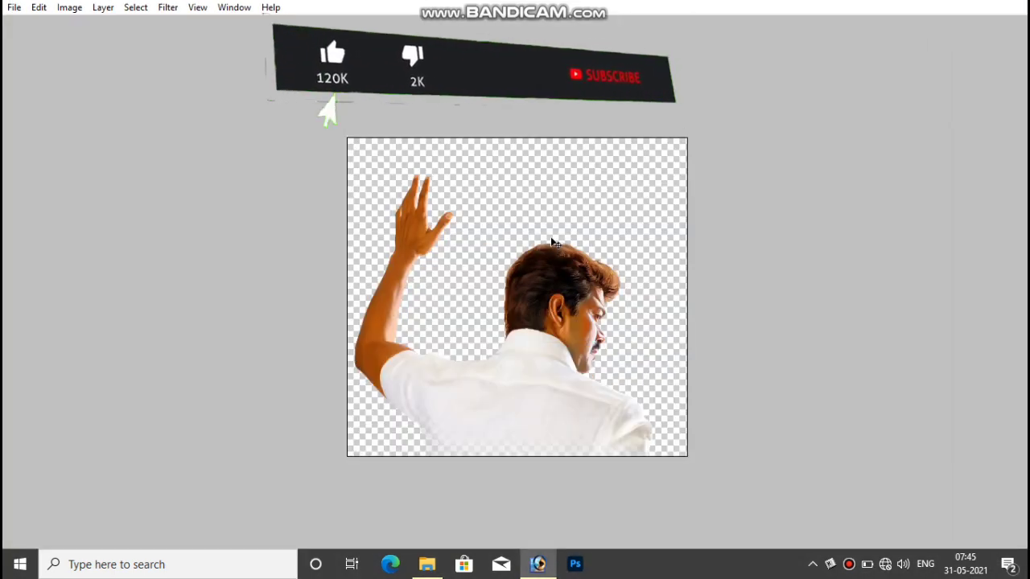
Close two more images, cycle screen modes and palette visibility, then return to Standard Screen Mode.
{"action": "key", "text": "ctrl+w"}
{"action": "key", "text": "f"}
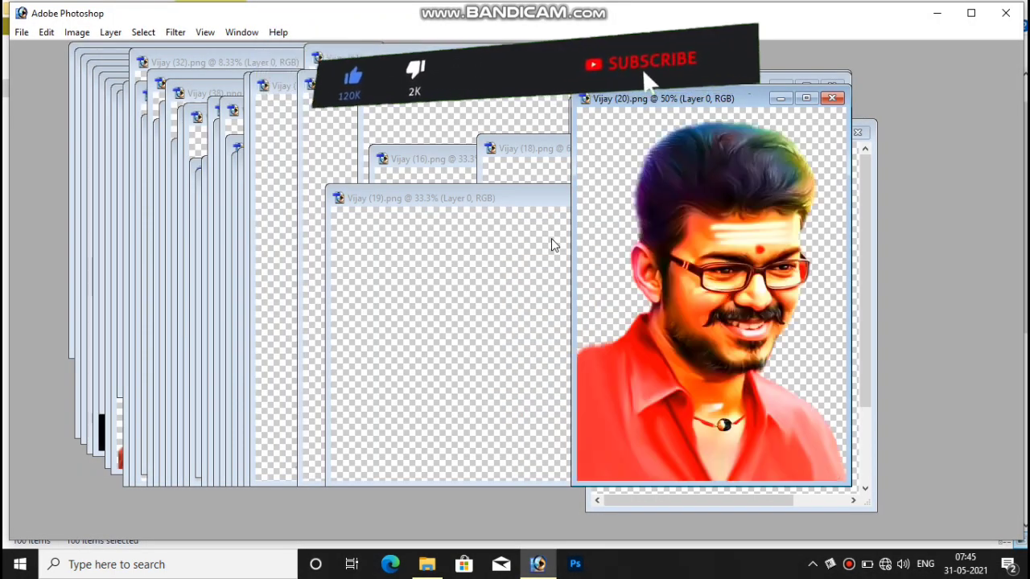
{"action": "key", "text": "ctrl+w"}
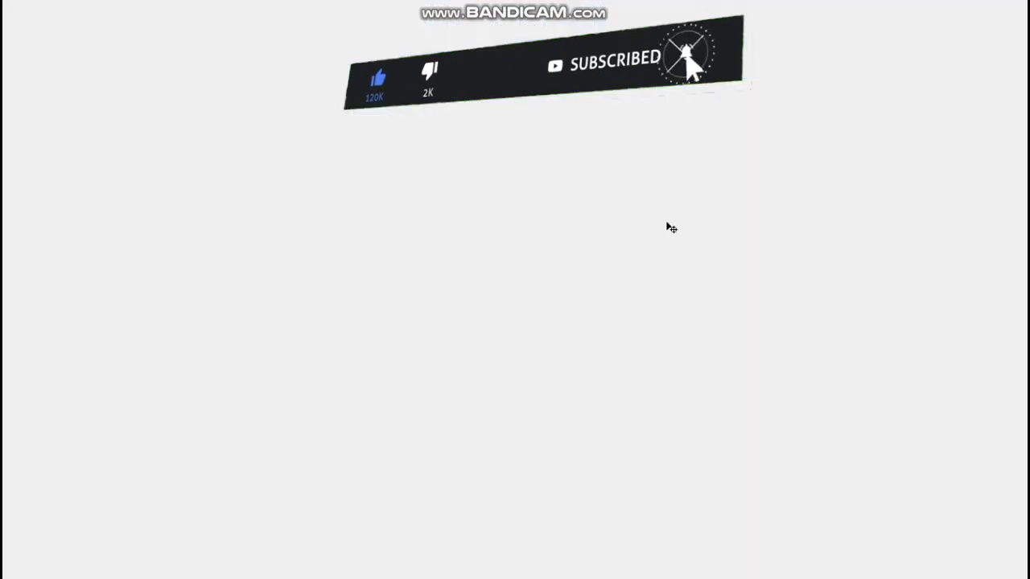
{"action": "key", "text": "f"}
{"action": "key", "text": "Tab"}
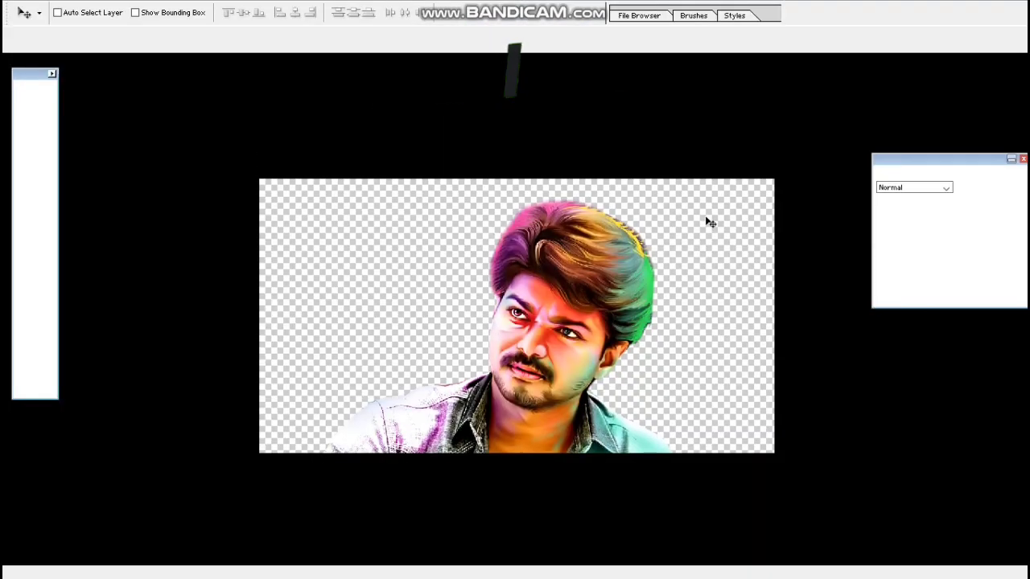
{"action": "key", "text": "Tab"}
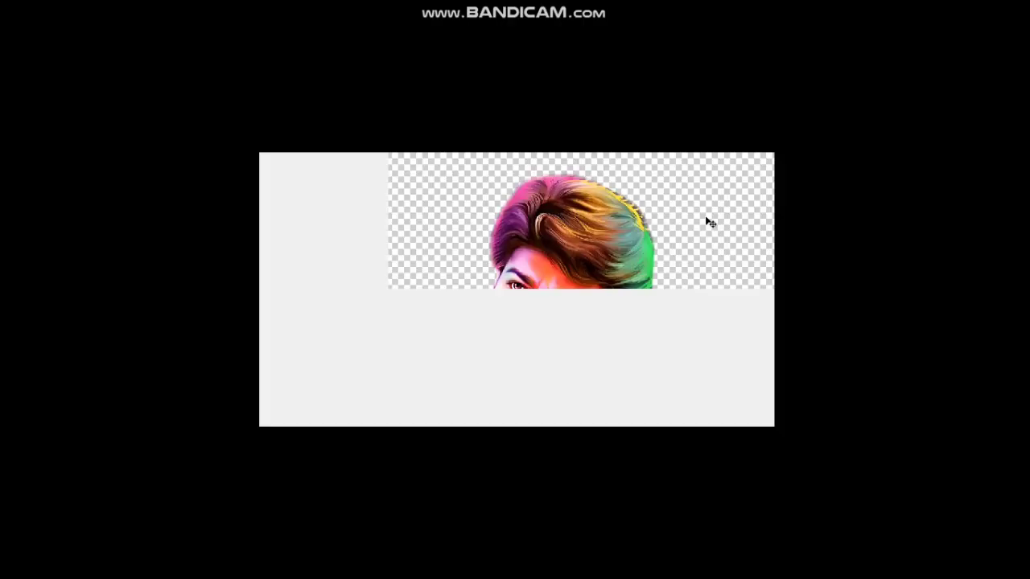
{"action": "key", "text": "Tab"}
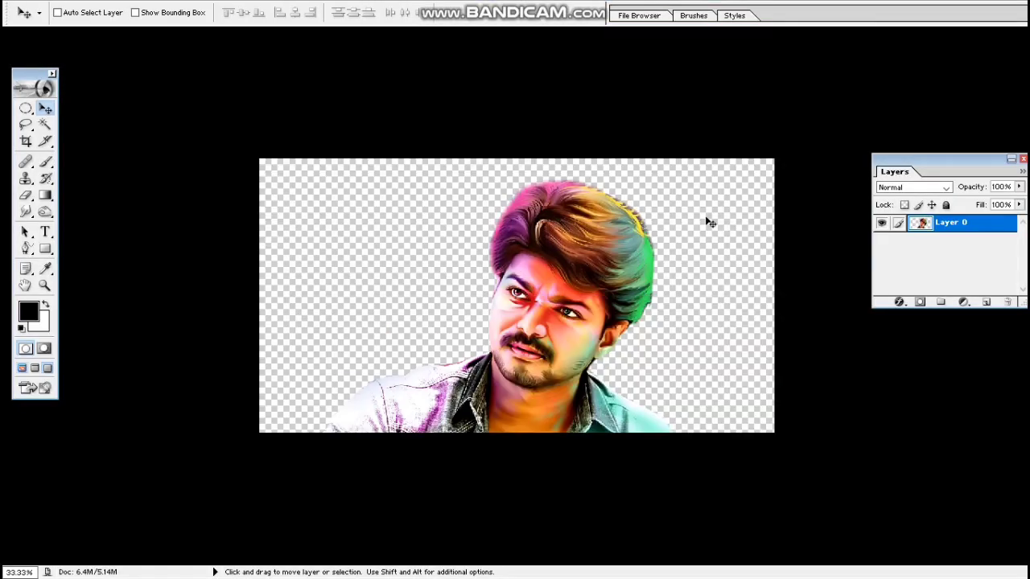
{"action": "key", "text": "Tab"}
{"action": "key", "text": "Tab"}
{"action": "key", "text": "f"}
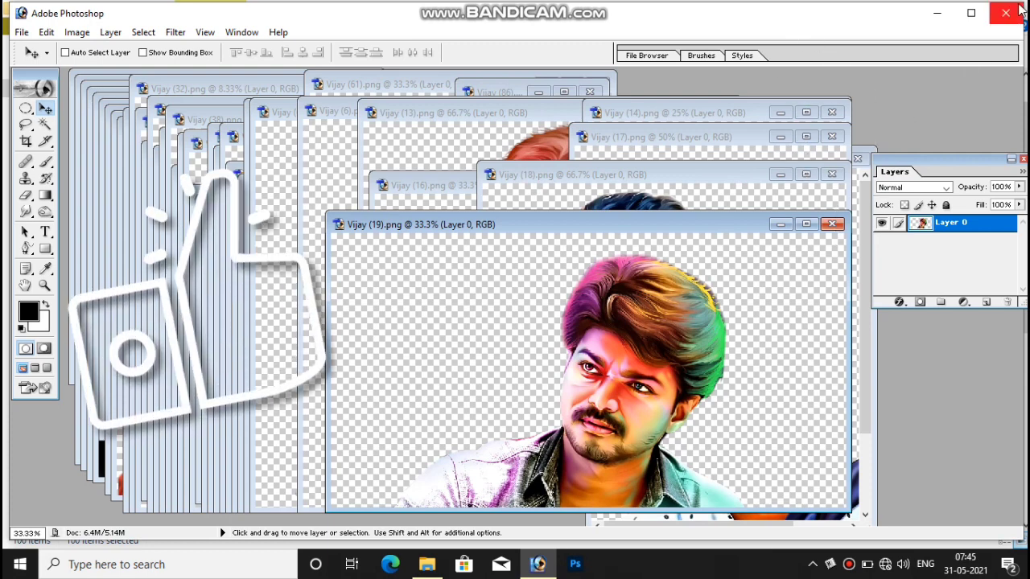
Close the document windows one after another, from Vijay (19) down through Vijay (2).
{"action": "left_click", "coordinate": [832, 225]}
{"action": "left_click", "coordinate": [832, 175]}
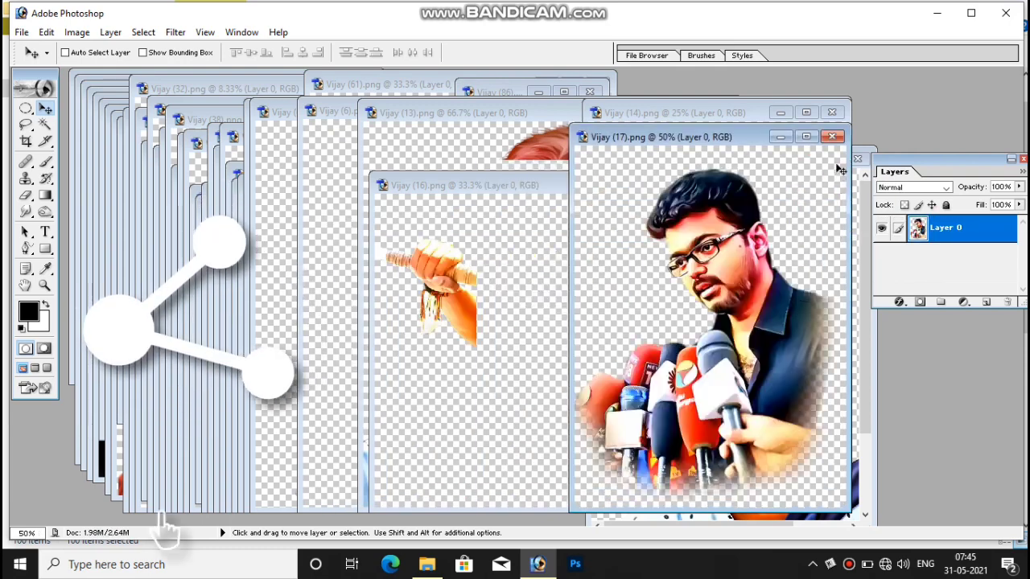
{"action": "left_click", "coordinate": [832, 136]}
{"action": "left_click", "coordinate": [832, 185]}
{"action": "left_click", "coordinate": [832, 112]}
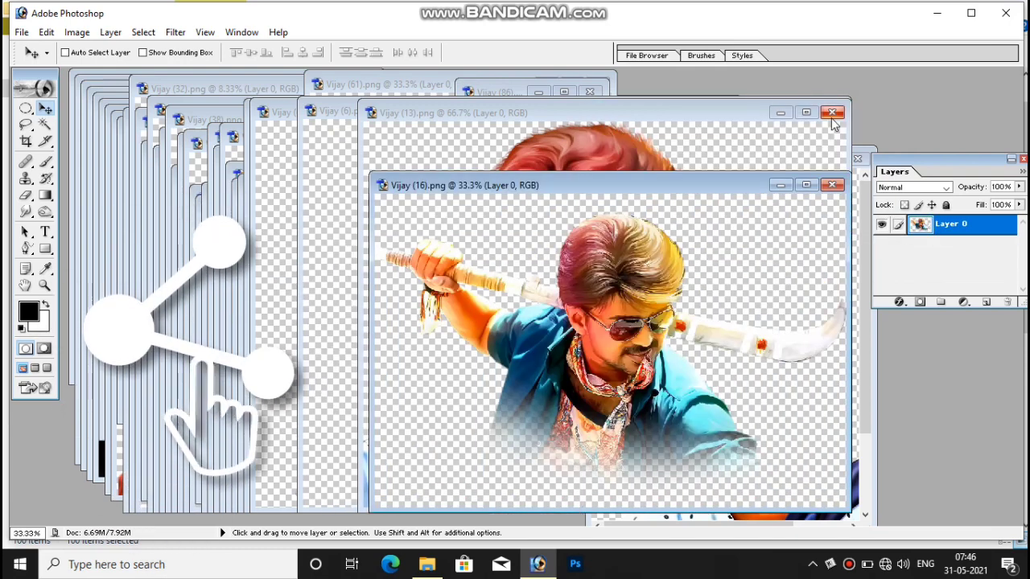
{"action": "left_click", "coordinate": [832, 110]}
{"action": "left_click", "coordinate": [832, 135]}
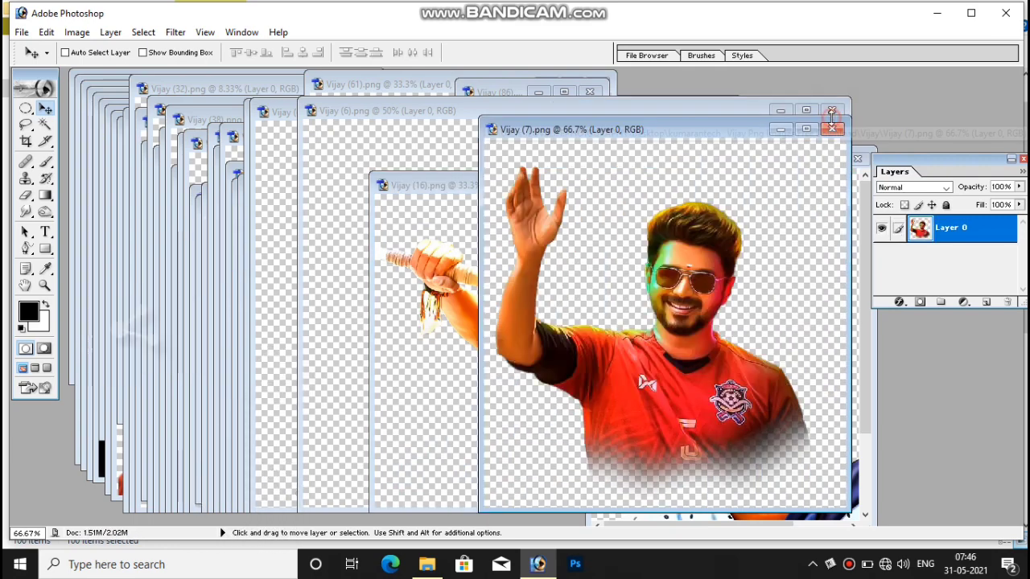
{"action": "left_click", "coordinate": [832, 130]}
{"action": "left_click", "coordinate": [832, 127]}
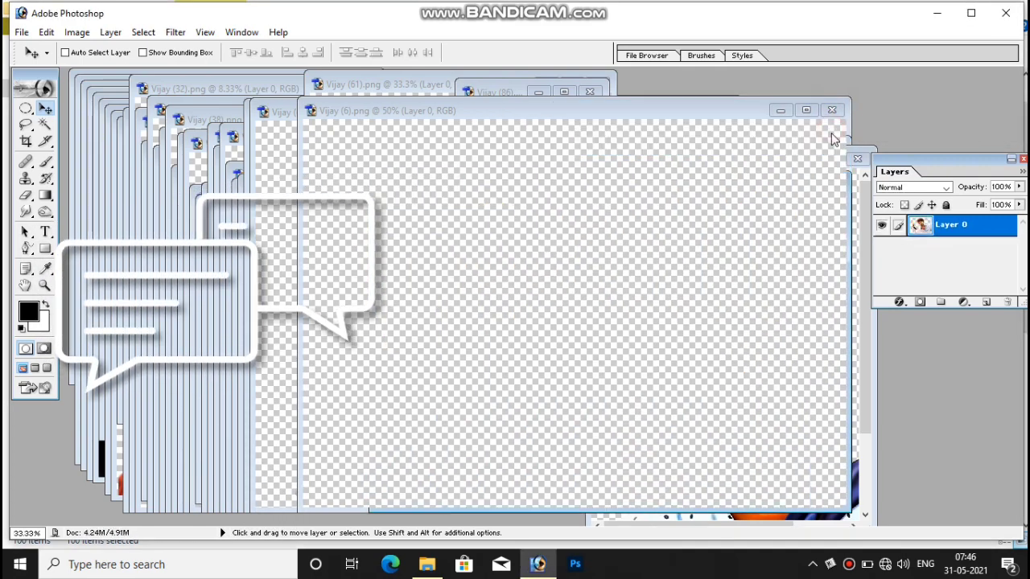
{"action": "left_click", "coordinate": [832, 112]}
{"action": "left_click", "coordinate": [832, 111]}
{"action": "left_click", "coordinate": [832, 112]}
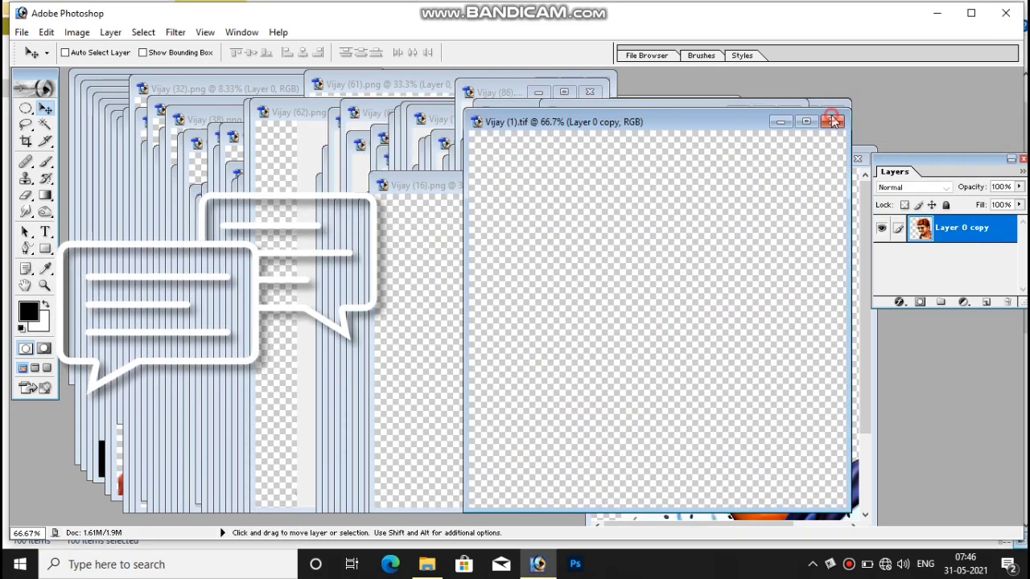
{"action": "left_click", "coordinate": [832, 112]}
{"action": "left_click", "coordinate": [832, 112]}
{"action": "left_click", "coordinate": [832, 112]}
{"action": "left_click", "coordinate": [832, 112]}
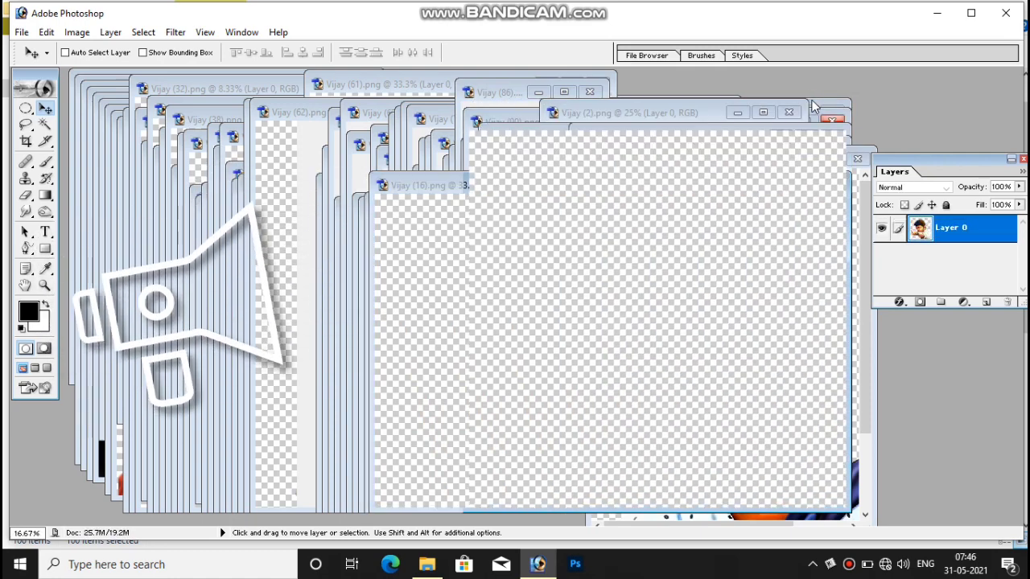
{"action": "left_click", "coordinate": [832, 112]}
Close Vijay (62) and Vijay (16), discarding their unsaved changes.
{"action": "left_click", "coordinate": [832, 112]}
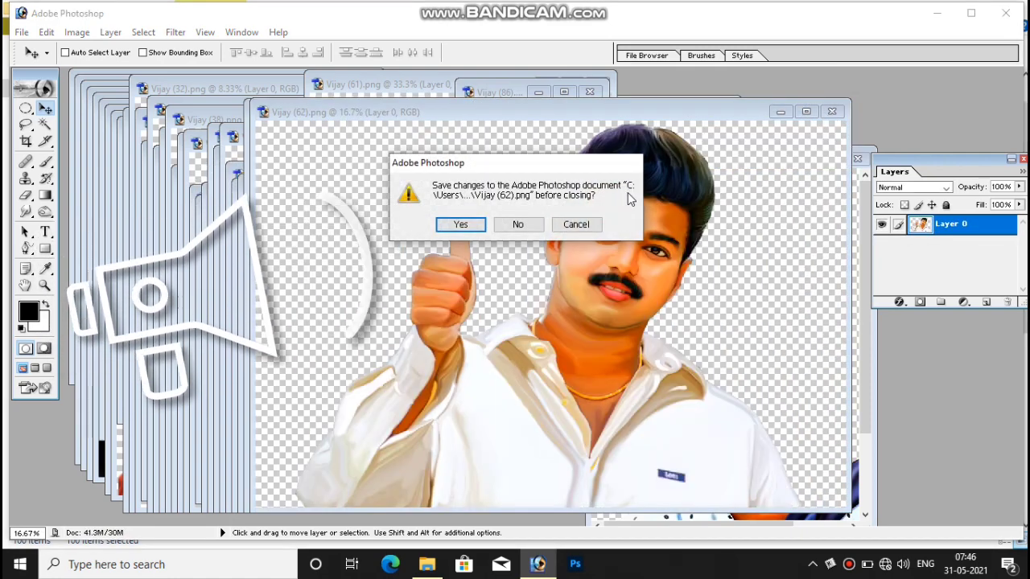
{"action": "left_click", "coordinate": [518, 228]}
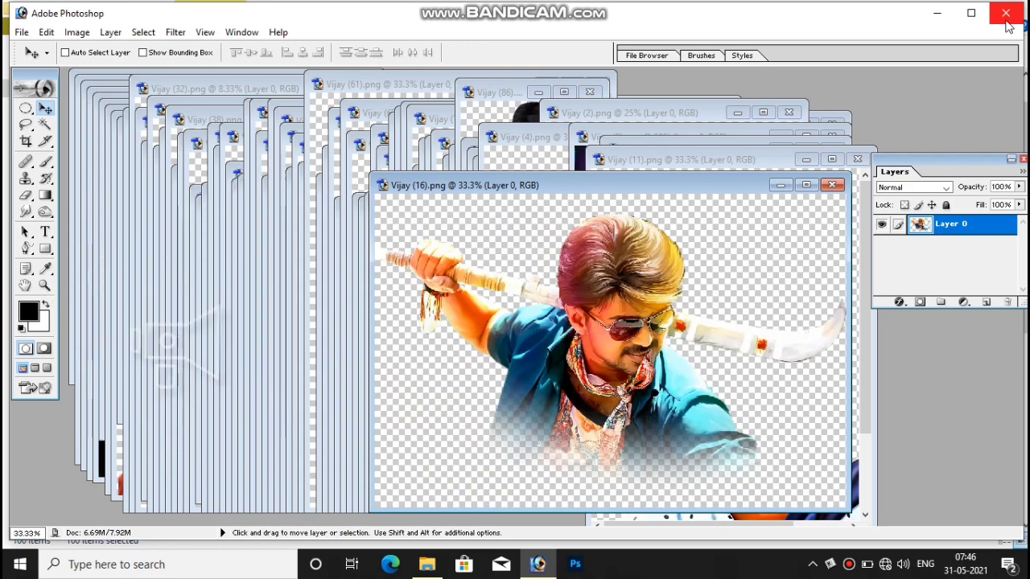
{"action": "left_click", "coordinate": [1005, 20]}
{"action": "left_click", "coordinate": [501, 228]}
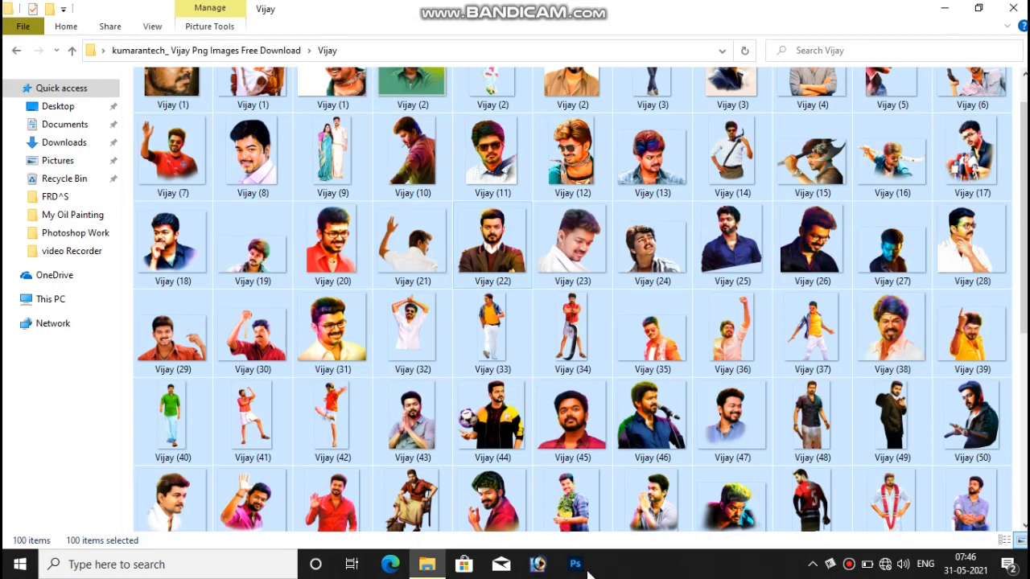
Deselect the images, close the Vijay folder window, and refresh the desktop.
{"action": "scroll", "coordinate": [612, 504], "scroll_direction": "down", "scroll_amount": 5}
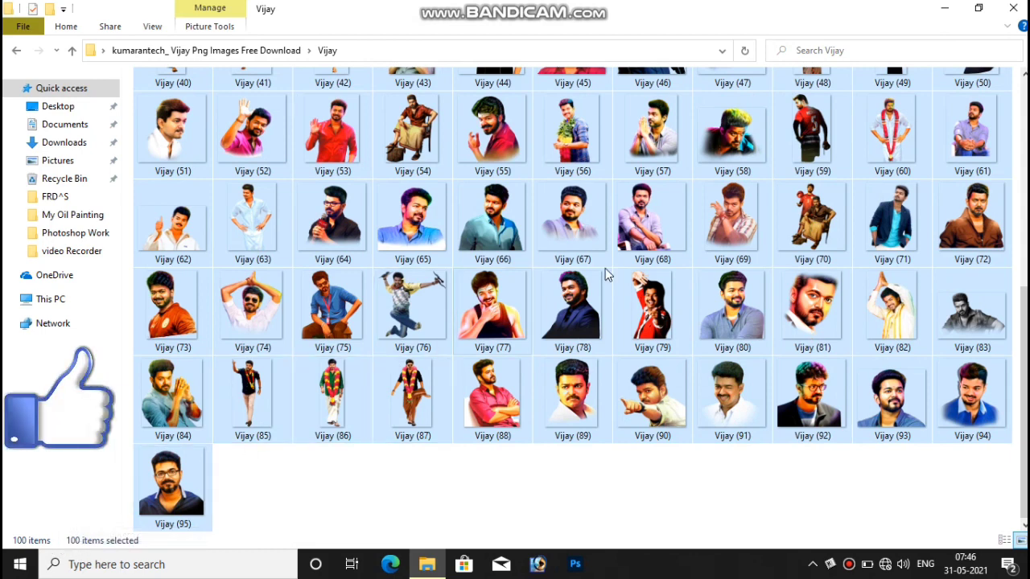
{"action": "left_click", "coordinate": [666, 237]}
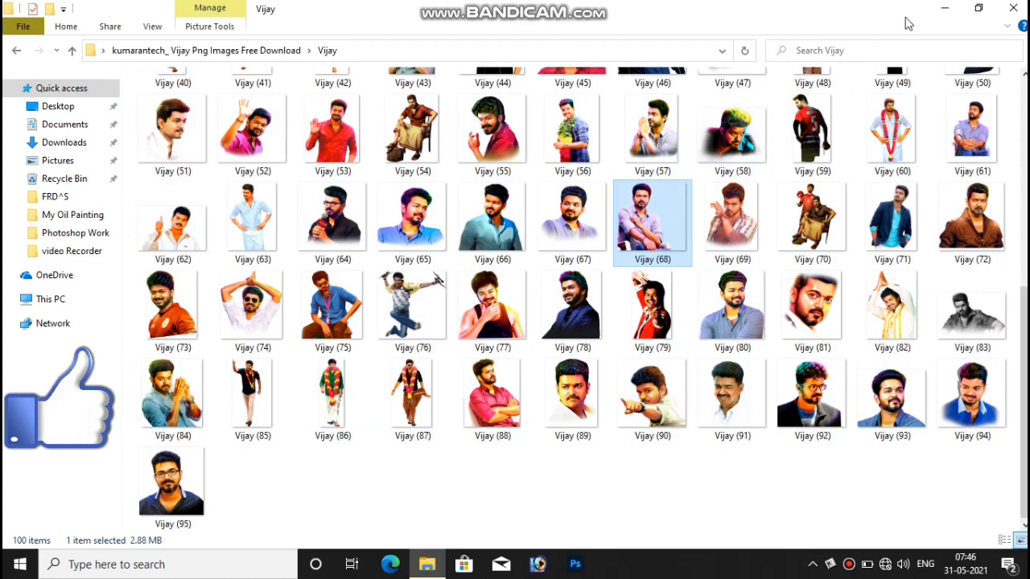
{"action": "left_click", "coordinate": [1016, 10]}
{"action": "right_click", "coordinate": [723, 114]}
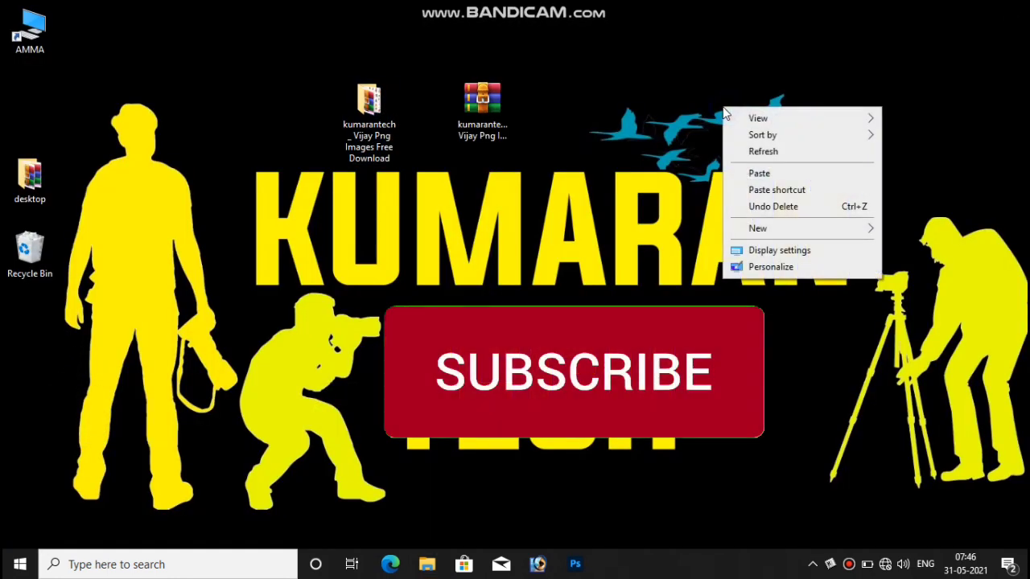
{"action": "left_click", "coordinate": [765, 152]}
{"action": "right_click", "coordinate": [680, 68]}
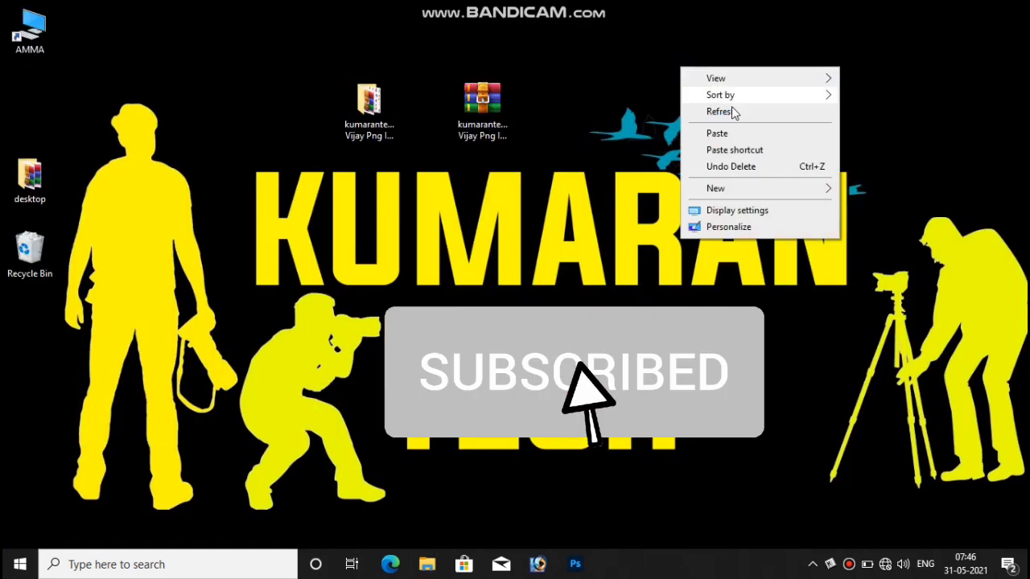
{"action": "left_click", "coordinate": [720, 112]}
{"action": "right_click", "coordinate": [566, 73]}
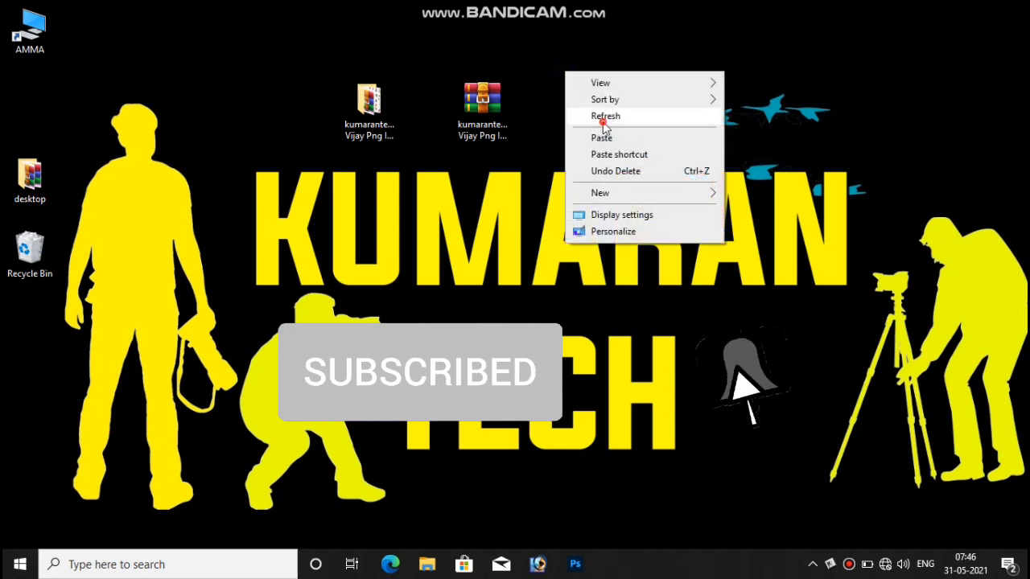